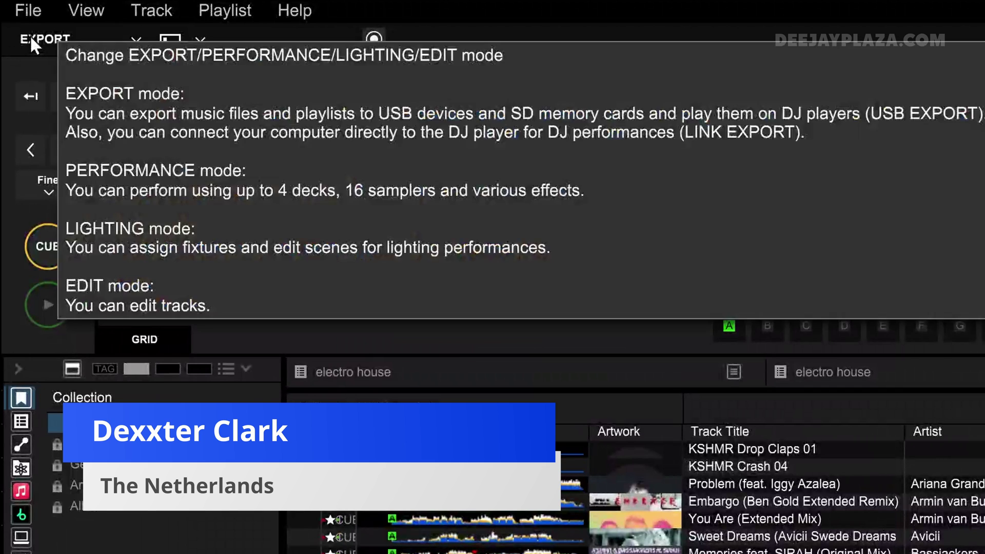
Step: Set the working mode to EXPORT and list all tracks of the collection
{"action": "left_click", "coordinate": [30, 39]}
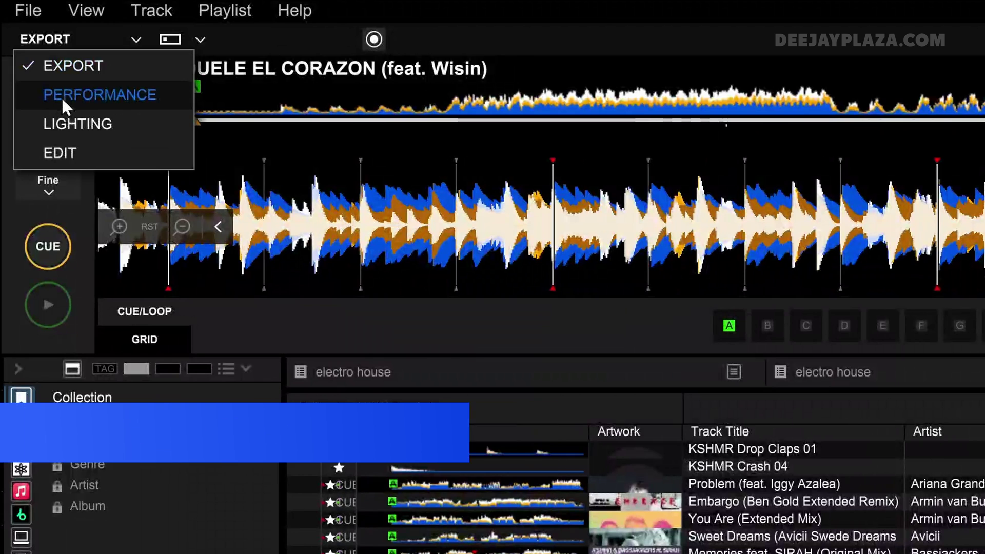
{"action": "left_click", "coordinate": [98, 64]}
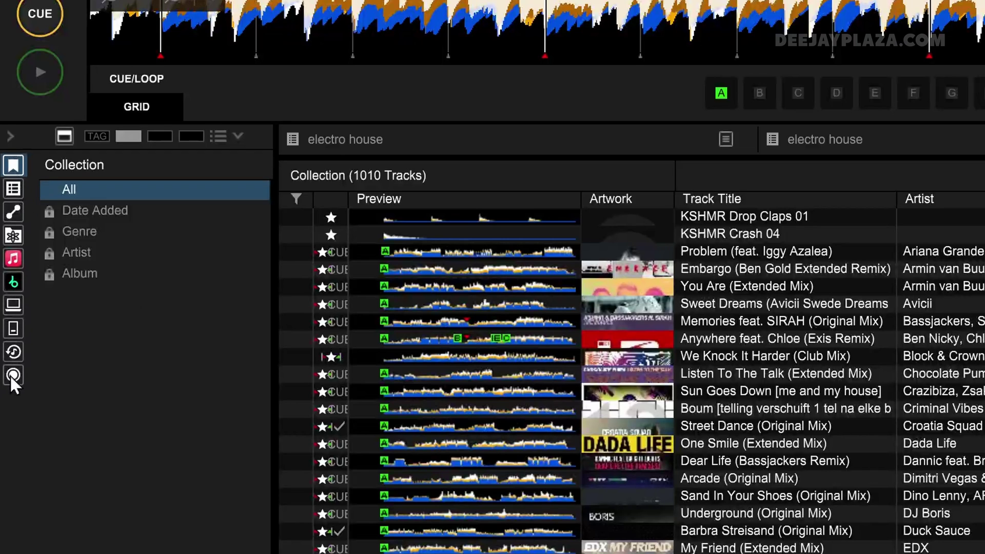
{"action": "left_click", "coordinate": [71, 190]}
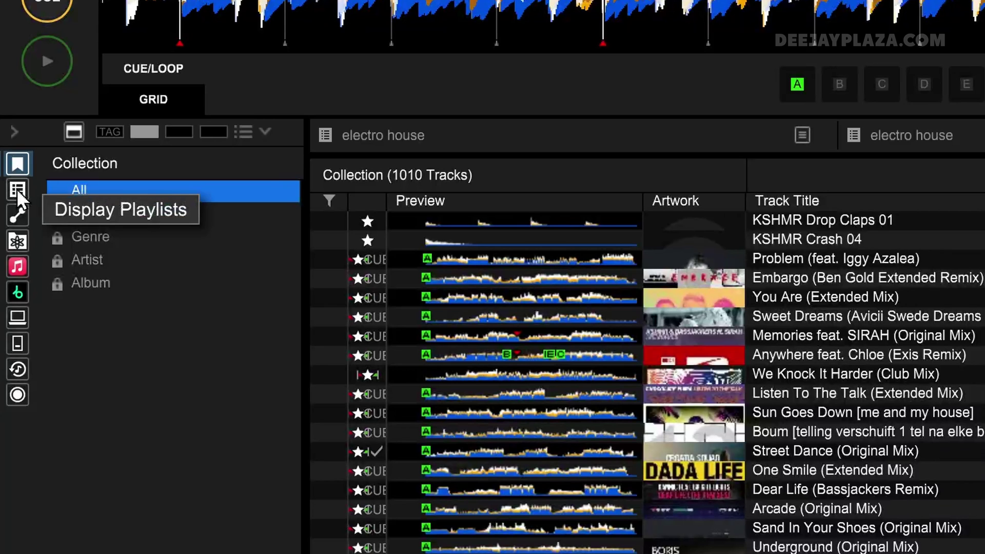
Step: Create a new playlist directly under the Playlists root and name it "playist for tutorial"
{"action": "left_click", "coordinate": [16, 189]}
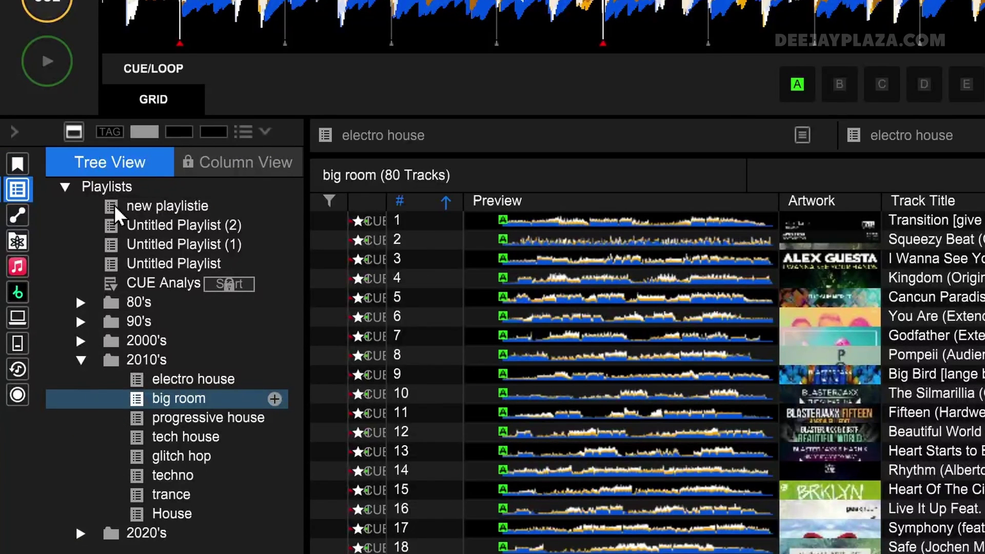
{"action": "left_click", "coordinate": [92, 188]}
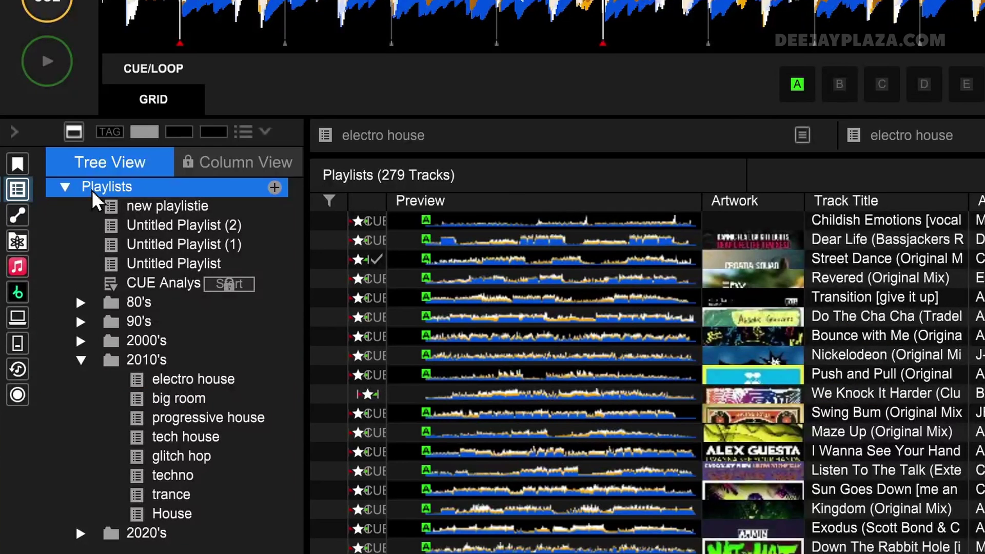
{"action": "right_click", "coordinate": [91, 189]}
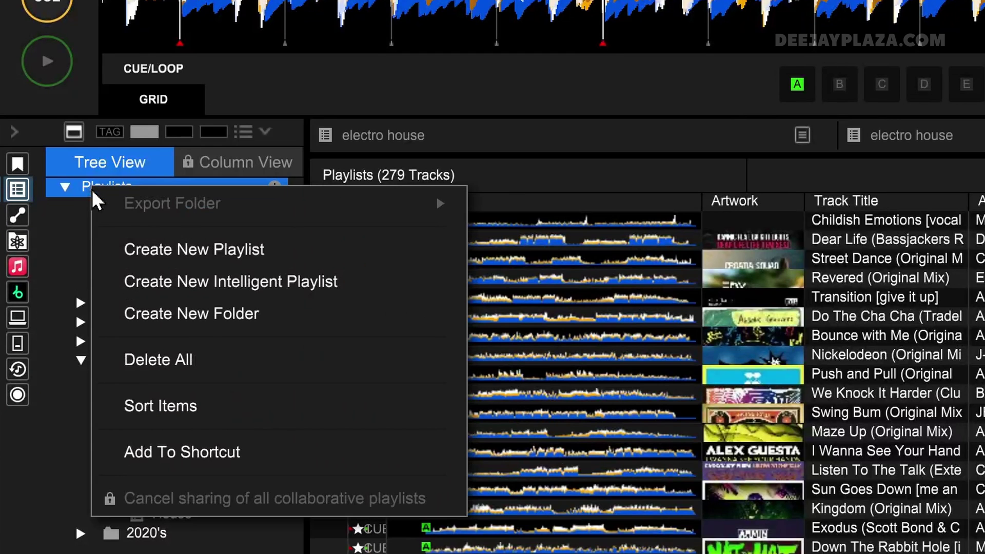
{"action": "left_click", "coordinate": [268, 254]}
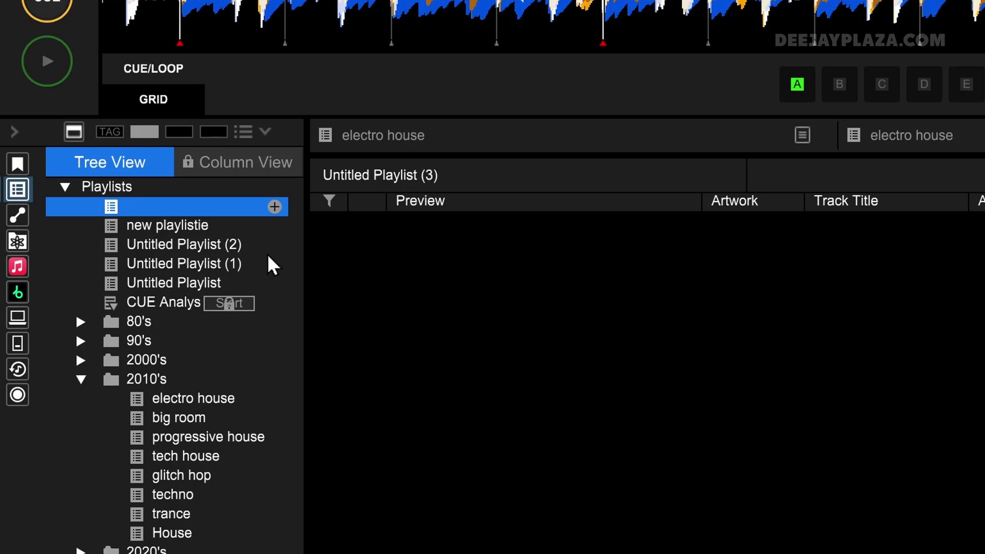
{"action": "type", "text": "playist for tutorial"}
{"action": "key", "text": "Return"}
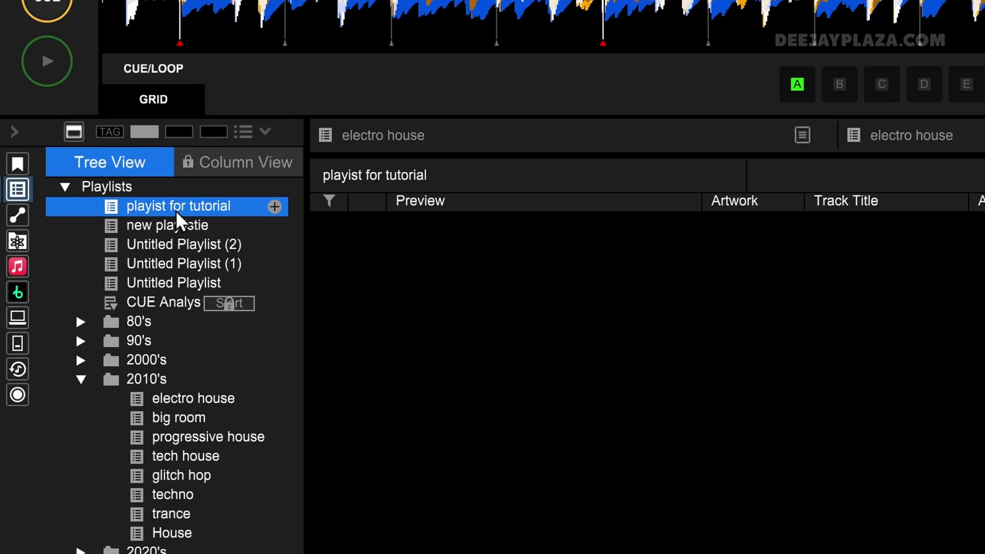
Step: Correct the new playlist's name to "playlist for tutorial"
{"action": "double_click", "coordinate": [192, 208]}
{"action": "key", "text": "Left"}
{"action": "key", "text": "Left"}
{"action": "key", "text": "Left"}
{"action": "key", "text": "Left"}
{"action": "key", "text": "Left"}
{"action": "key", "text": "Left"}
{"action": "key", "text": "Left"}
{"action": "key", "text": "Left"}
{"action": "key", "text": "Left"}
{"action": "key", "text": "Left"}
{"action": "key", "text": "Left"}
{"action": "key", "text": "Left"}
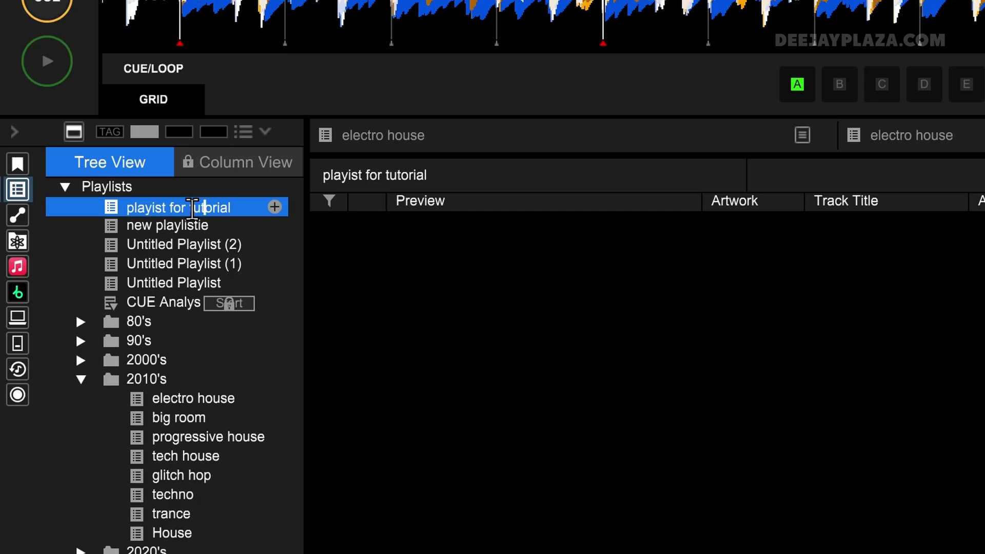
{"action": "key", "text": "Left"}
{"action": "key", "text": "Left"}
{"action": "key", "text": "Left"}
{"action": "key", "text": "Left"}
{"action": "type", "text": "l"}
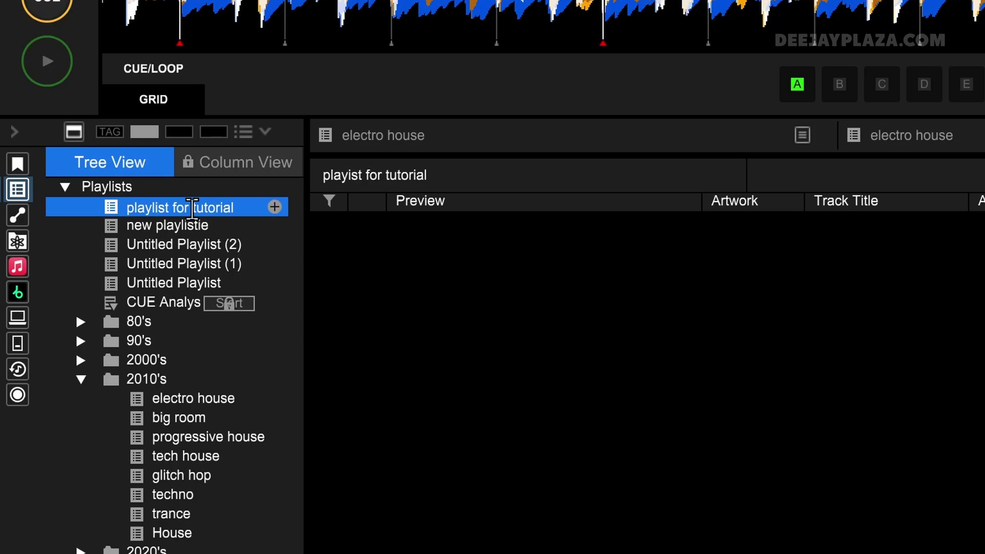
{"action": "key", "text": "Return"}
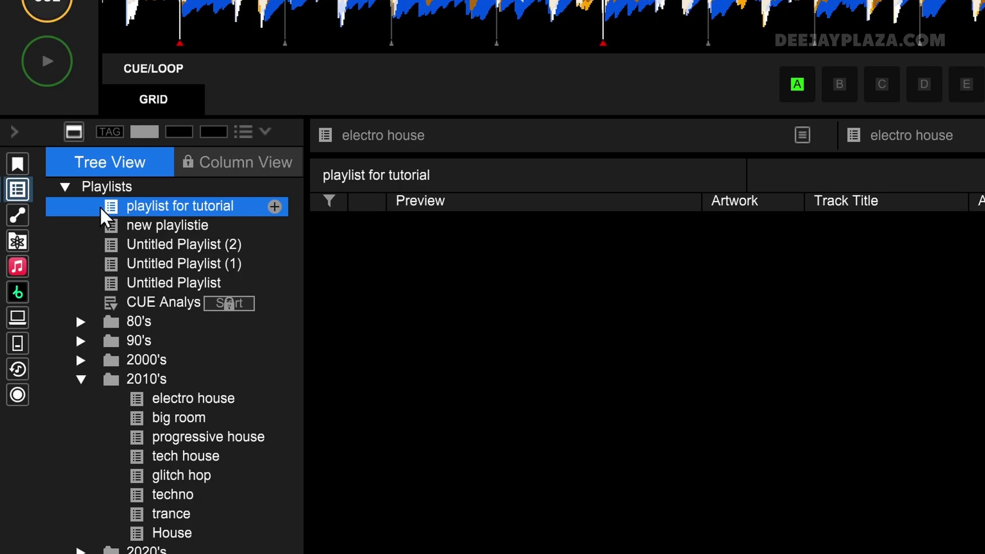
Step: Add the track DUELE EL CORAZON (feat. Wisin) from the collection to the playlist "playlist for tutorial"
{"action": "left_click", "coordinate": [18, 163]}
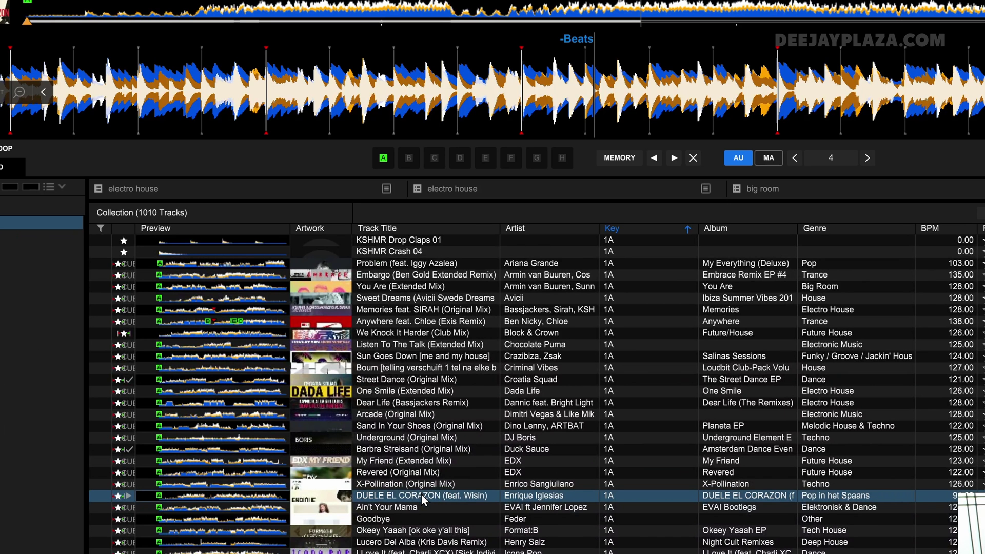
{"action": "right_click", "coordinate": [422, 496]}
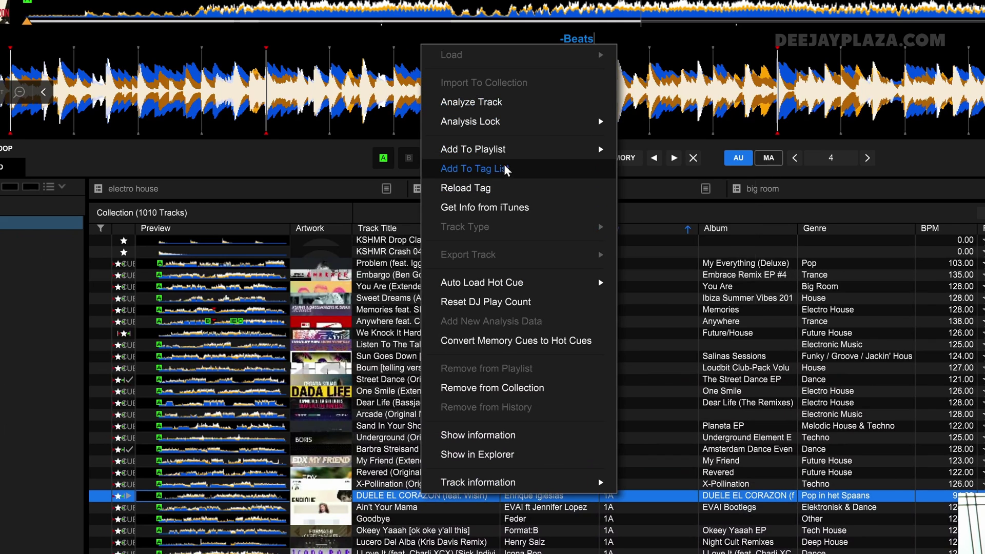
{"action": "mouse_move", "coordinate": [510, 154]}
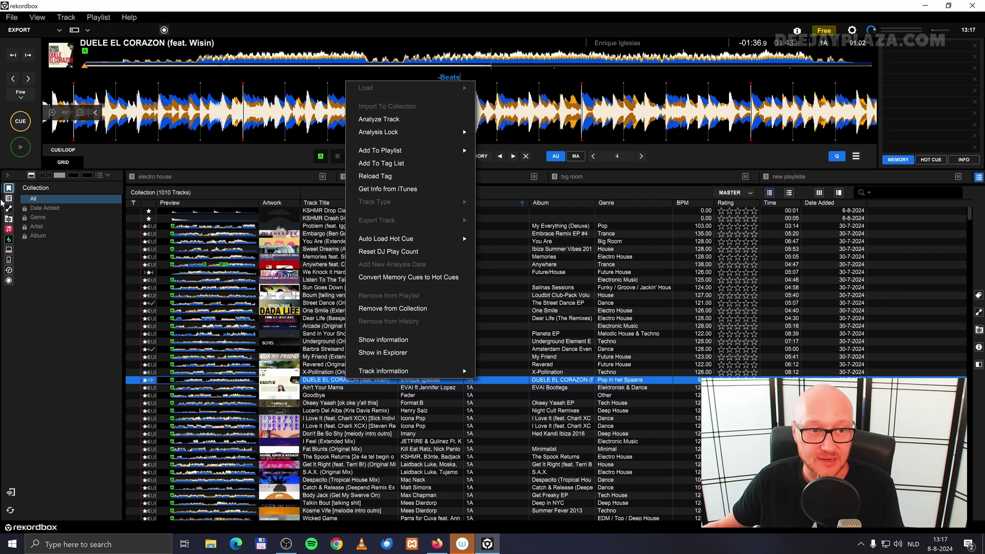
{"action": "mouse_move", "coordinate": [457, 150]}
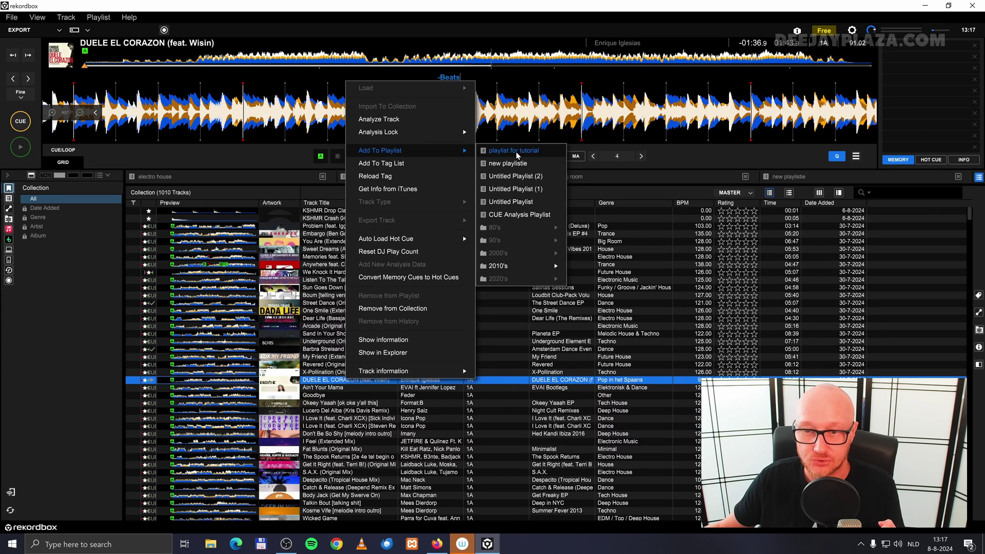
{"action": "left_click", "coordinate": [514, 151]}
Step: Return to the playlists and open a horizontal sub-browser that shows the whole collection
{"action": "left_click", "coordinate": [8, 199]}
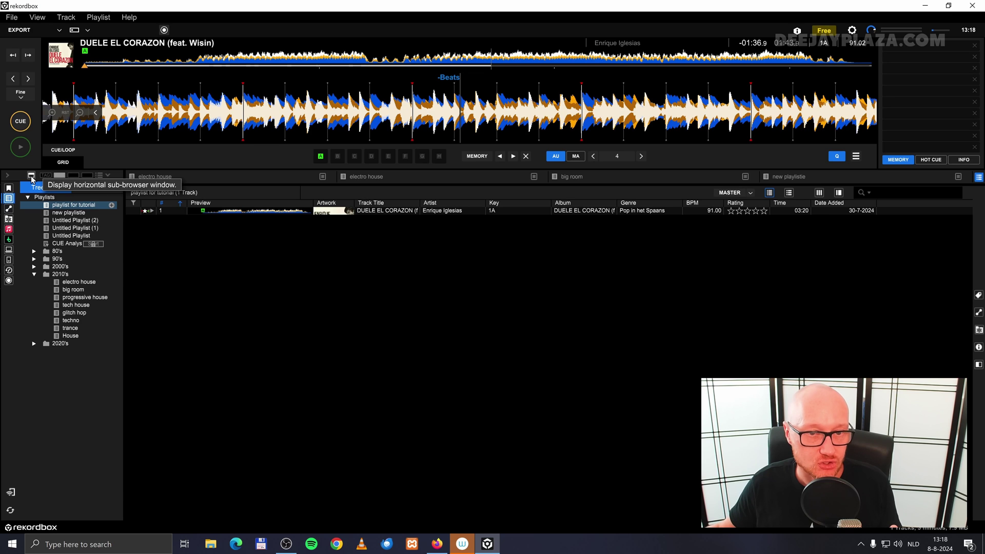
{"action": "left_click", "coordinate": [31, 176]}
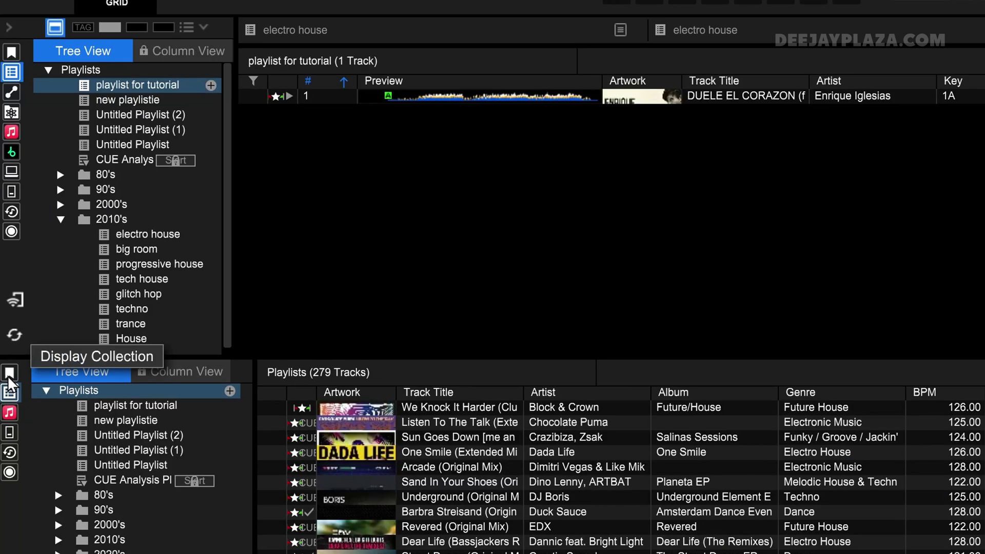
{"action": "left_click", "coordinate": [9, 380]}
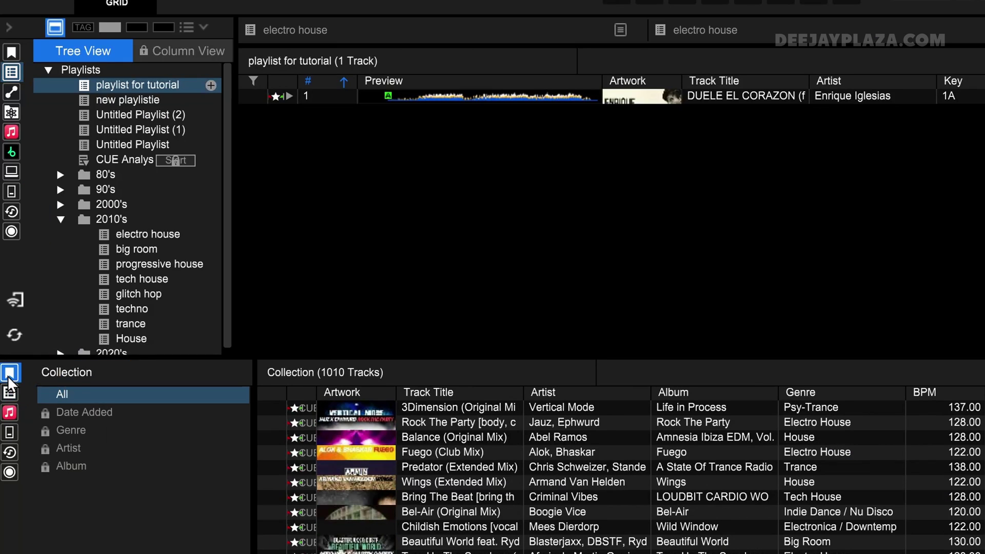
Step: Add the track Say You Do from the collection in the sub-browser to "playlist for tutorial"
{"action": "left_click", "coordinate": [410, 452]}
{"action": "scroll", "coordinate": [627, 485], "scroll_direction": "down", "scroll_amount": 15}
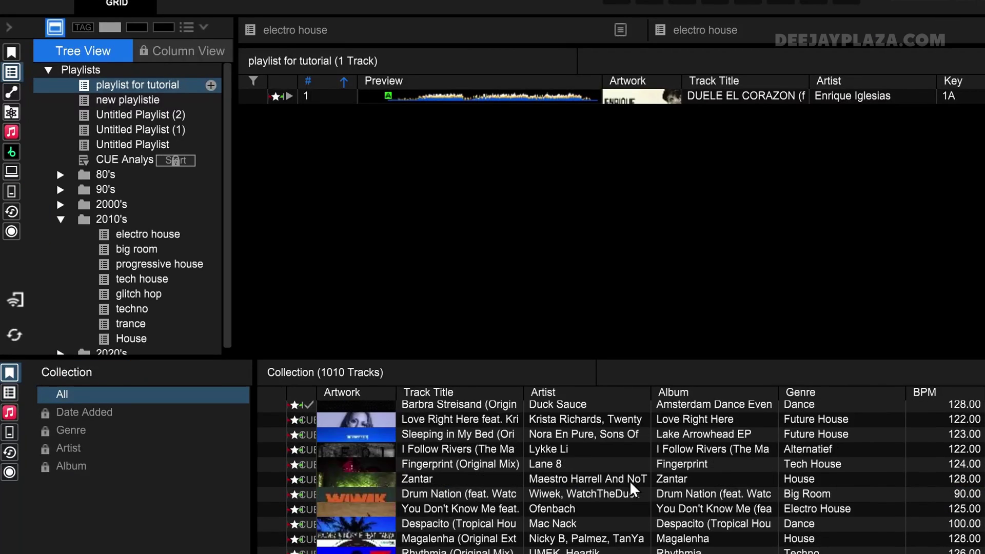
{"action": "scroll", "coordinate": [630, 479], "scroll_direction": "down", "scroll_amount": 15}
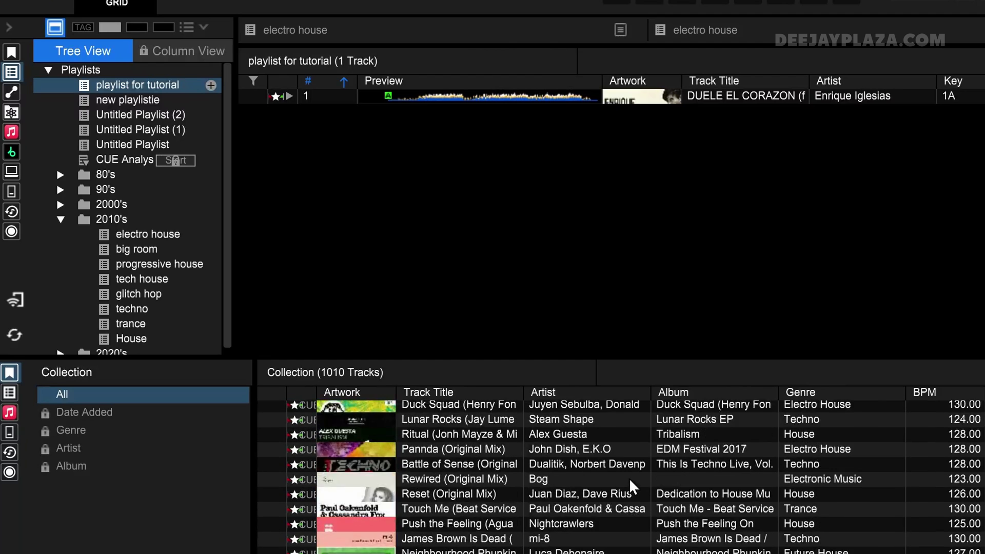
{"action": "left_click", "coordinate": [477, 474]}
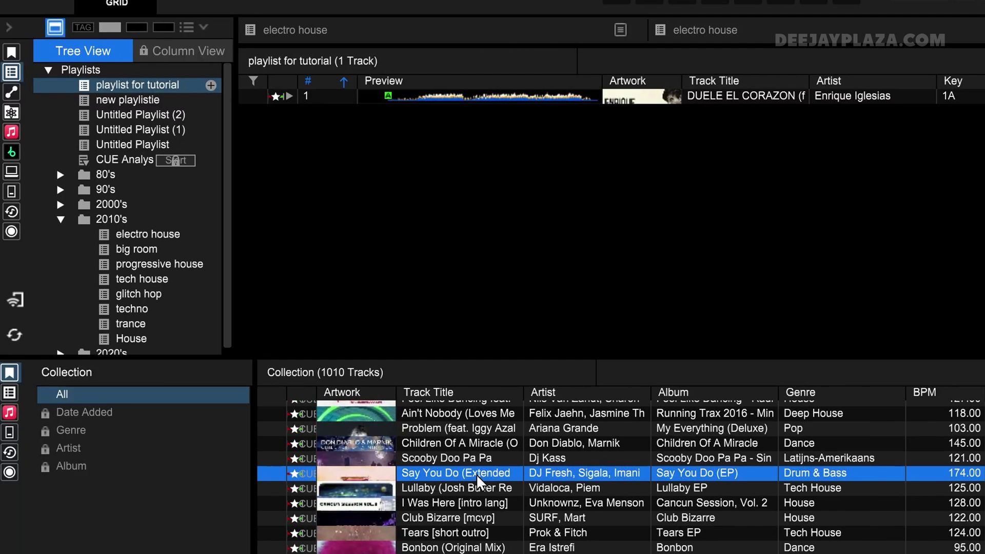
{"action": "left_click_drag", "start_coordinate": [476, 474], "coordinate": [567, 193]}
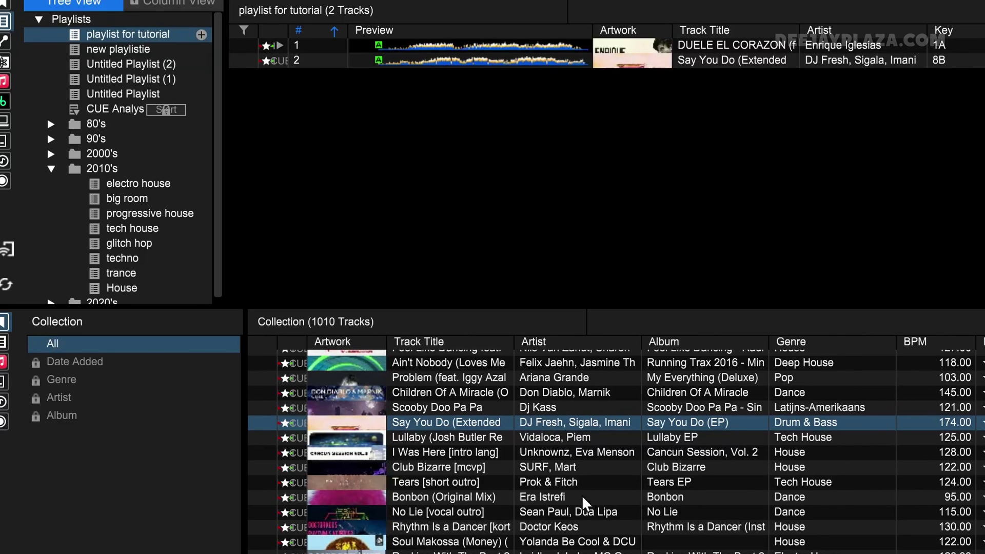
Step: Add the collection tracks from Say You Do through Bonbon (Original Mix) to "playlist for tutorial", skipping duplicates
{"action": "left_click", "coordinate": [538, 495], "text": "shift"}
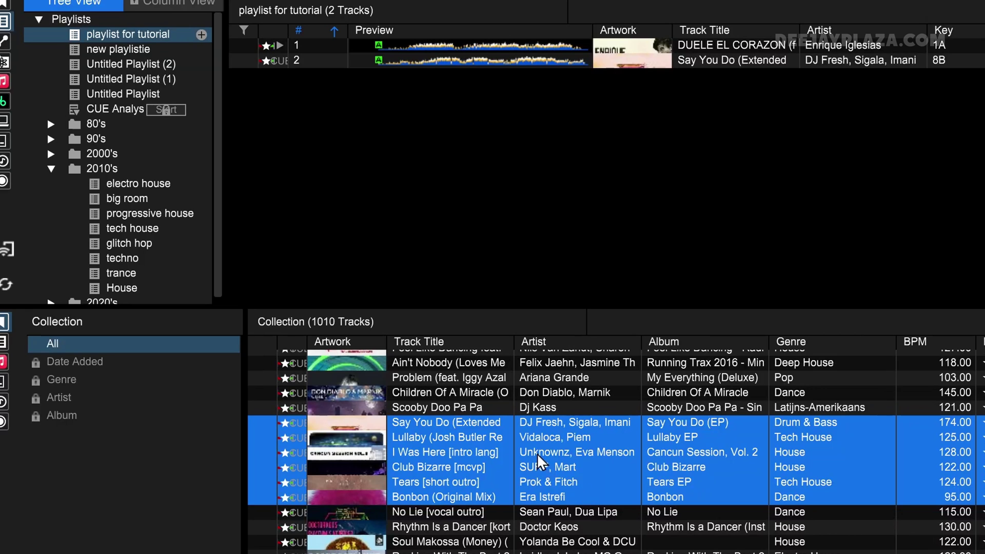
{"action": "left_click_drag", "start_coordinate": [538, 459], "coordinate": [641, 126]}
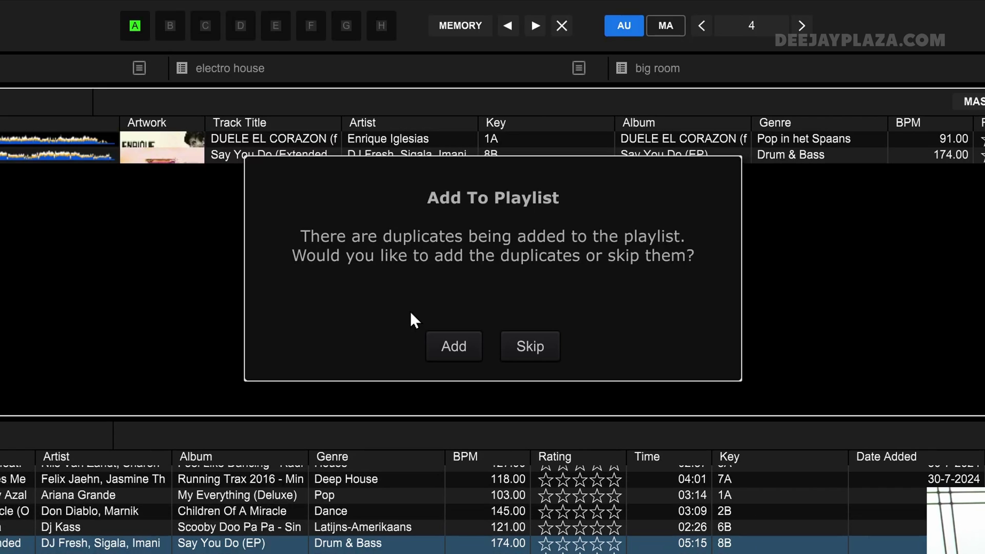
{"action": "left_click", "coordinate": [525, 347]}
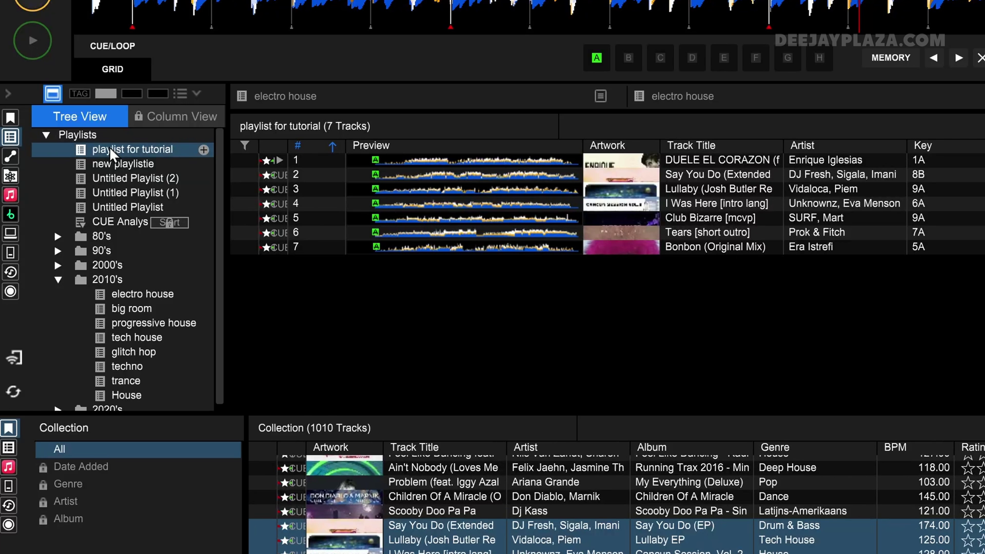
Step: Delete the playlist "playlist for tutorial"
{"action": "right_click", "coordinate": [109, 147]}
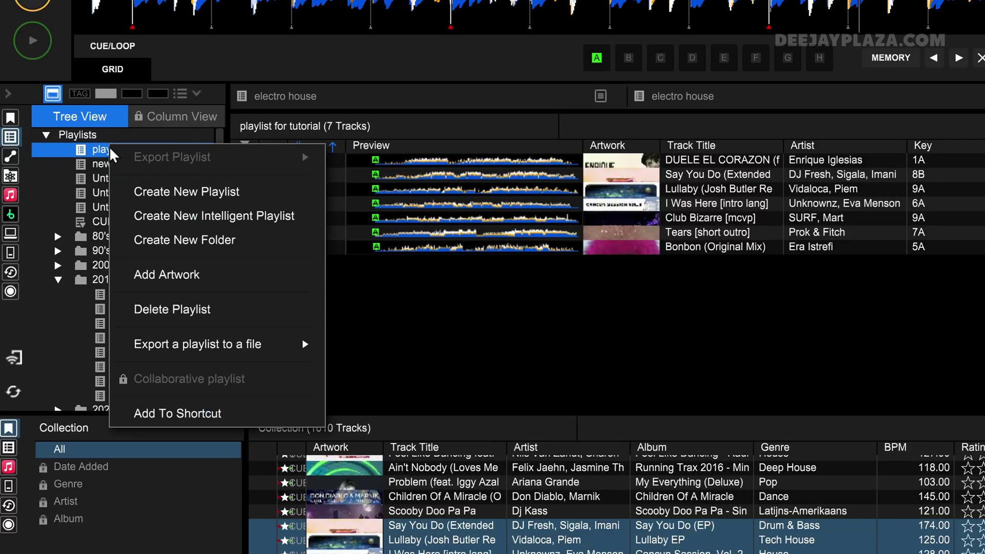
{"action": "left_click", "coordinate": [232, 307]}
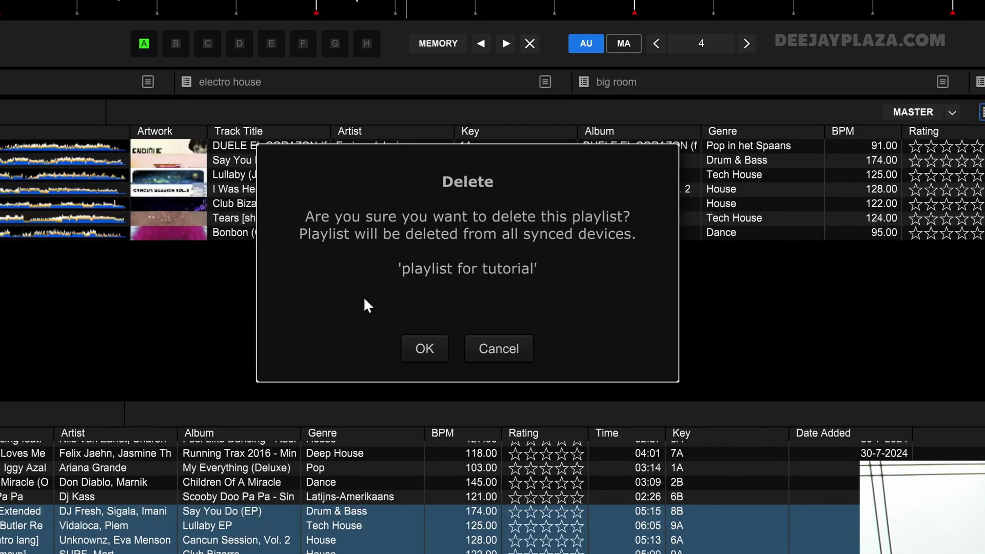
{"action": "left_click", "coordinate": [425, 348]}
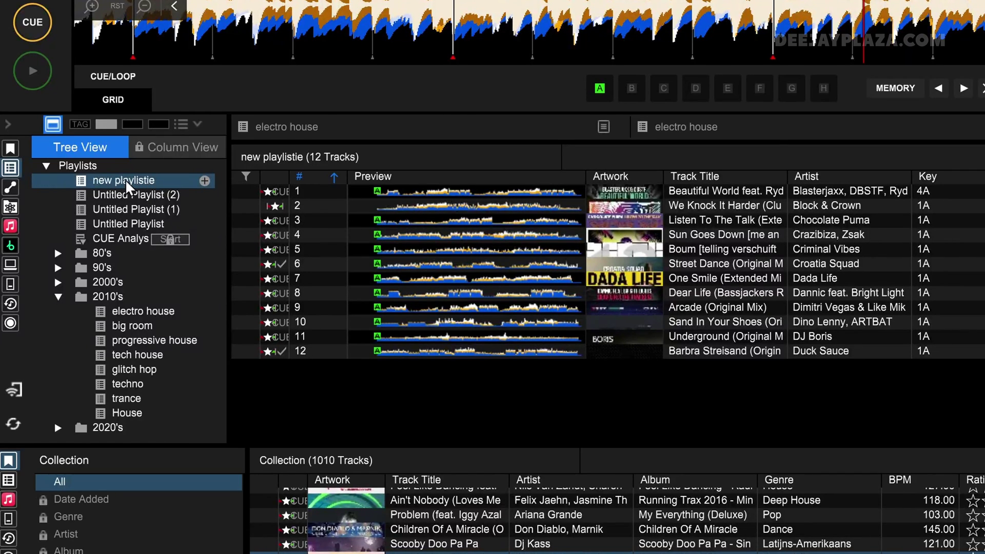
Step: Reorder the playlists so that "new playlistie" sits directly below "Untitled Playlist"
{"action": "left_click_drag", "start_coordinate": [125, 179], "coordinate": [124, 230]}
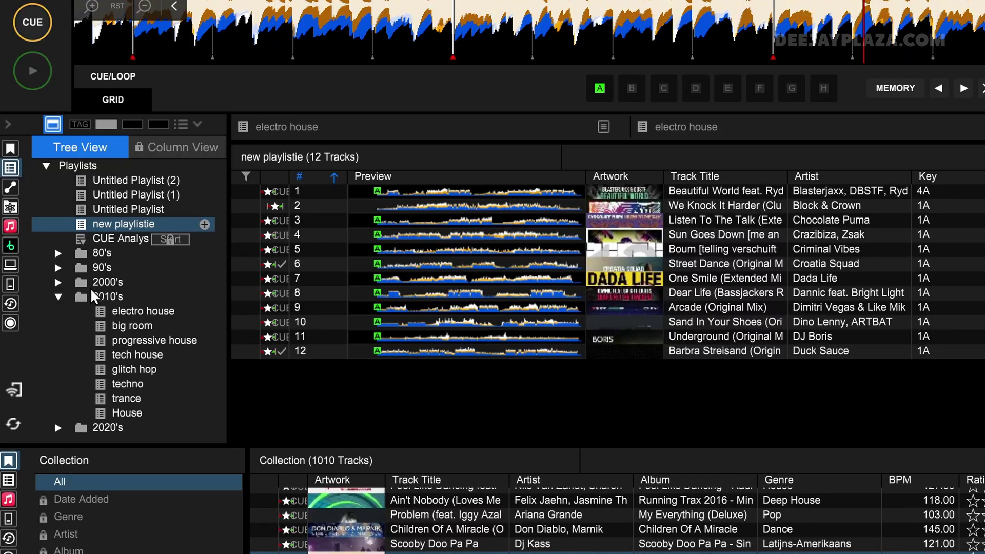
Step: Create a new folder under the Playlists root and name it "my super folder"
{"action": "right_click", "coordinate": [89, 169]}
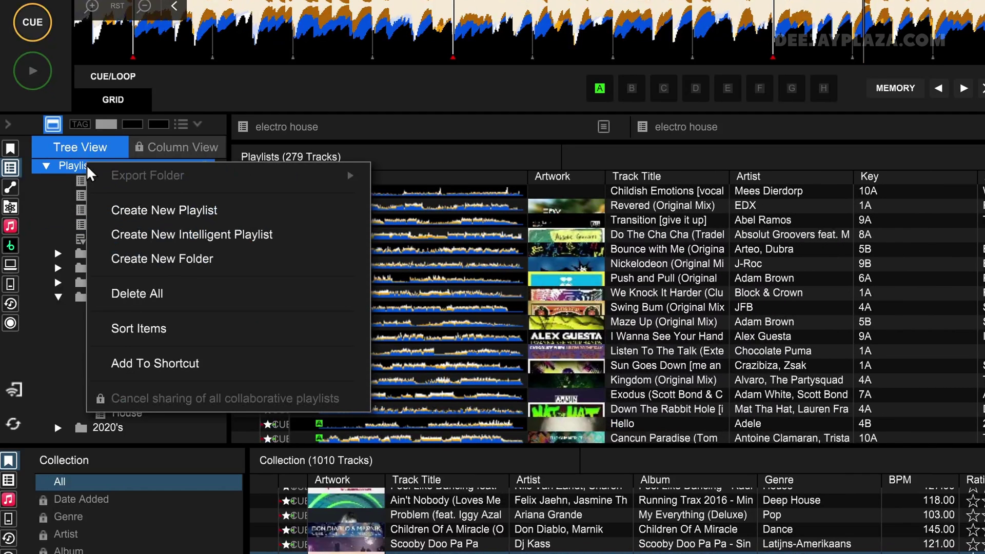
{"action": "left_click", "coordinate": [230, 263]}
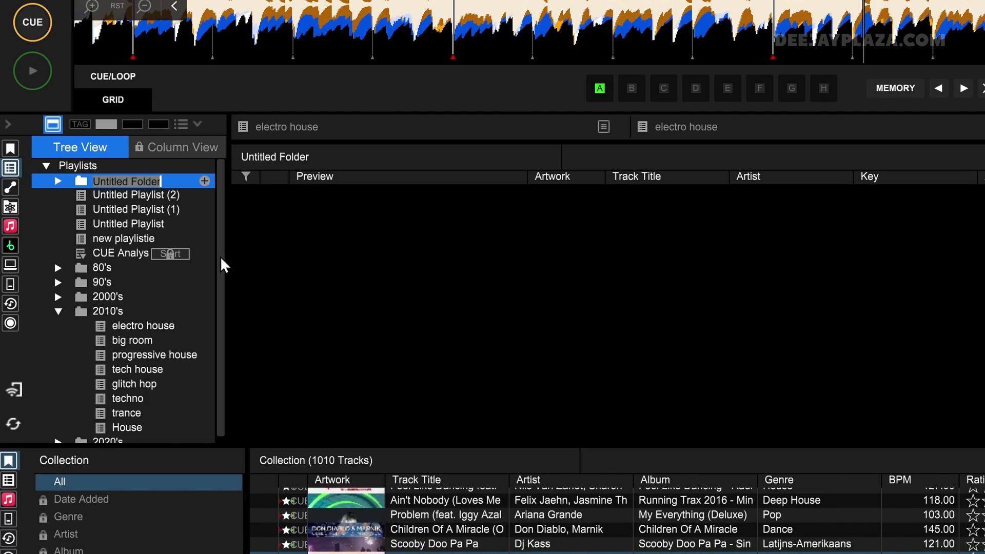
{"action": "type", "text": "my super fi"}
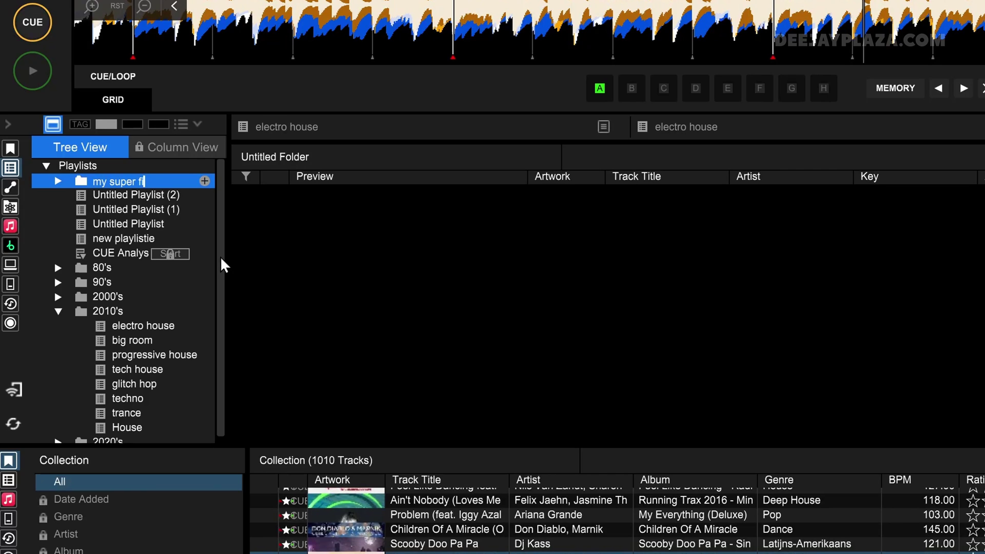
{"action": "key", "text": "BackSpace"}
{"action": "type", "text": "older"}
{"action": "key", "text": "Return"}
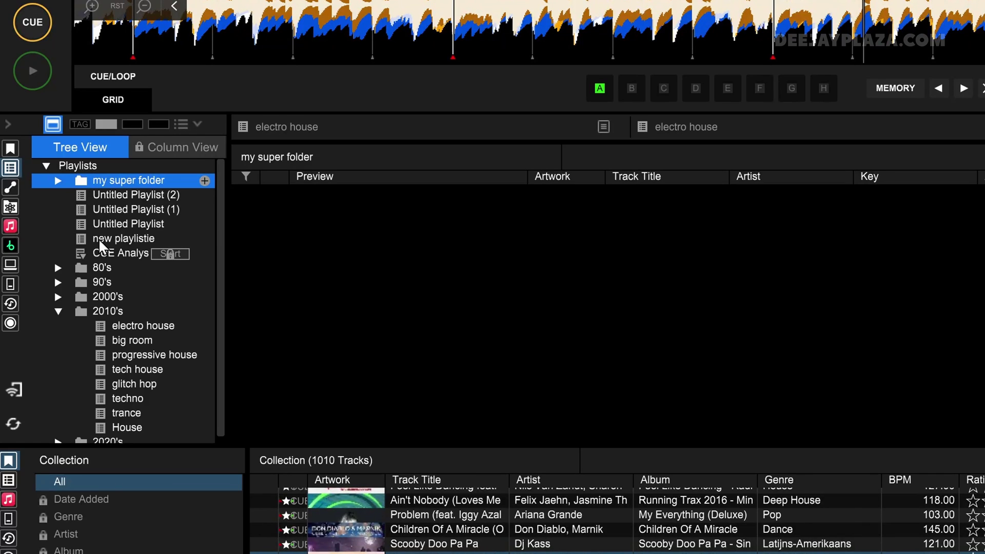
Step: Move the playlist "new playlistie" into "my super folder" and select the Playlists root
{"action": "left_click_drag", "start_coordinate": [101, 248], "coordinate": [167, 182]}
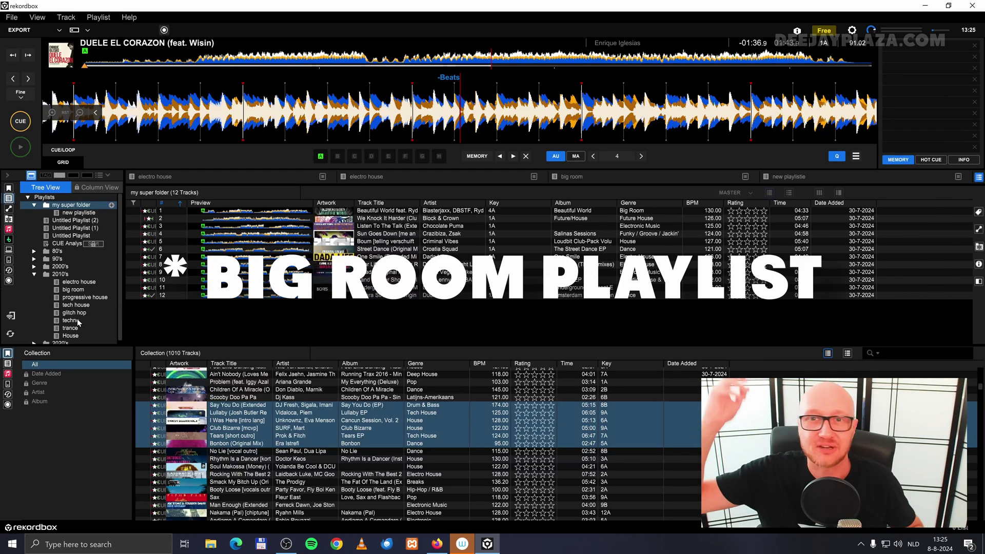
{"action": "left_click", "coordinate": [65, 198]}
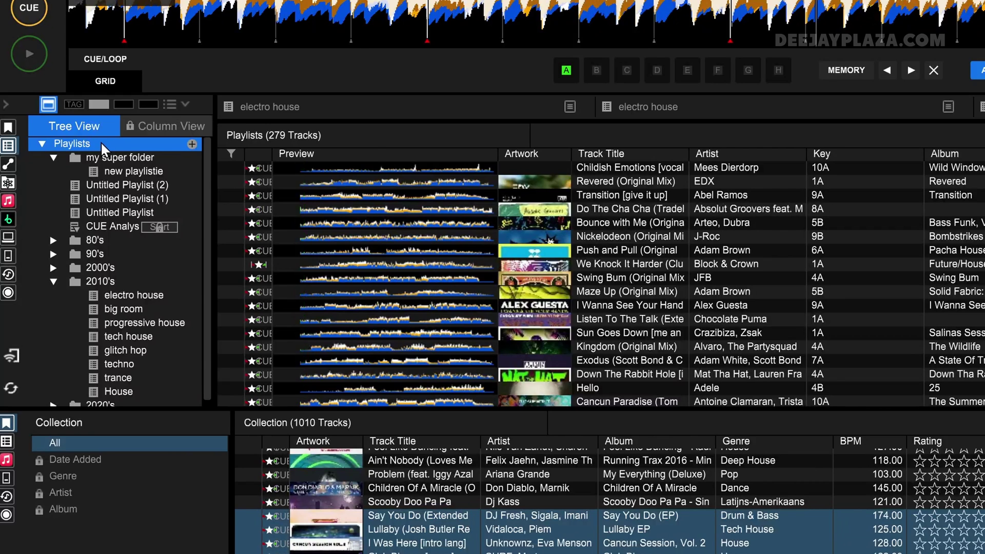
Step: Create a new intelligent playlist under the Playlists root and name it "125 - 130 bpm"
{"action": "right_click", "coordinate": [100, 141]}
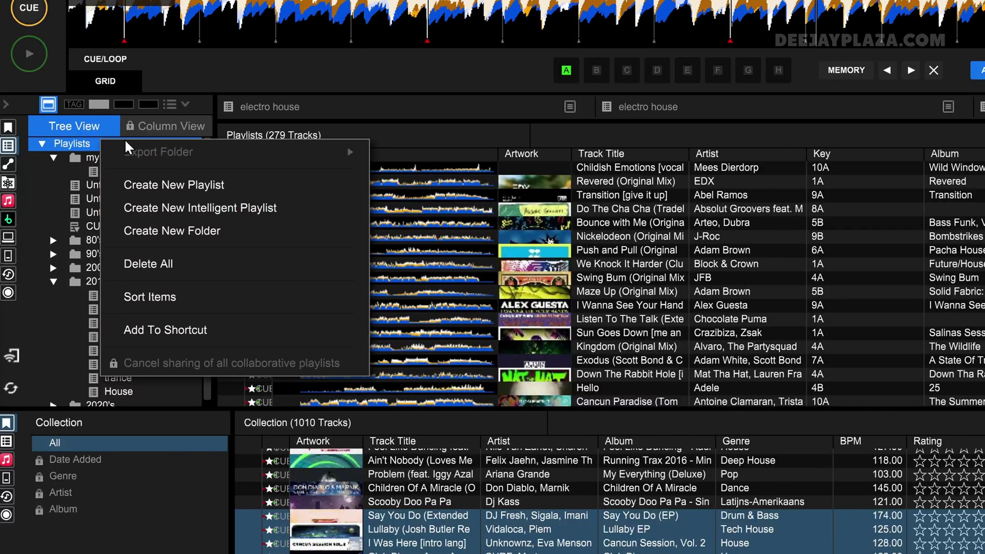
{"action": "left_click", "coordinate": [290, 210]}
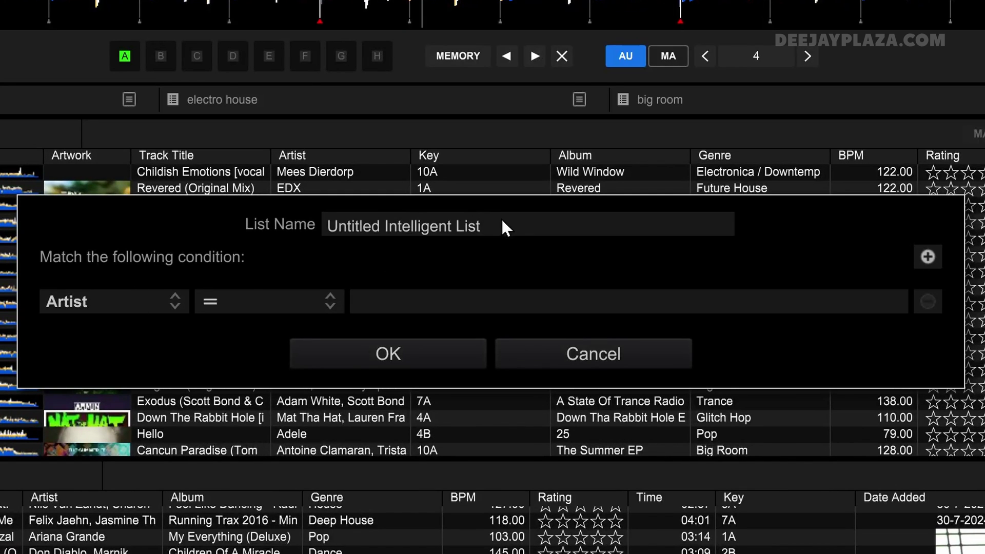
{"action": "type", "text": "125 -"}
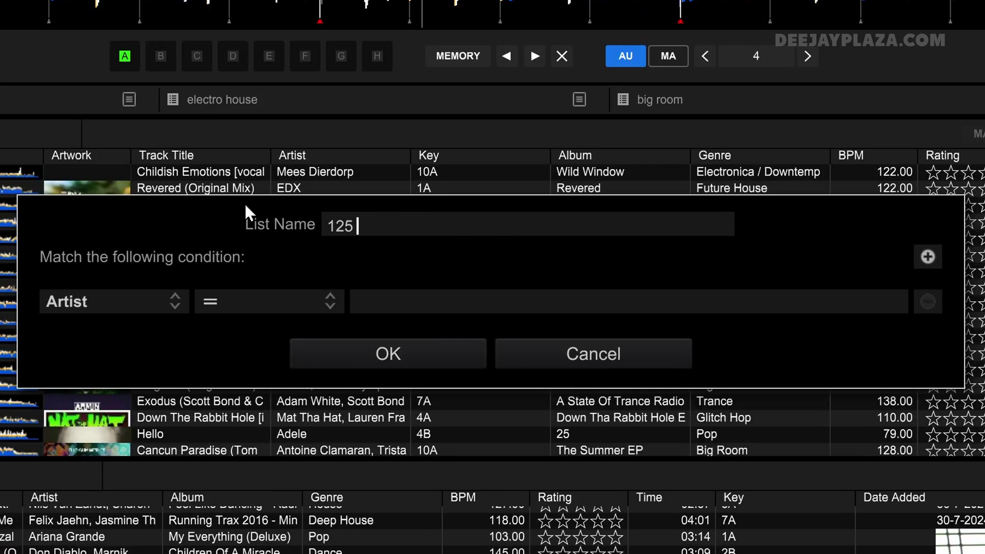
{"action": "type", "text": " 130 b"}
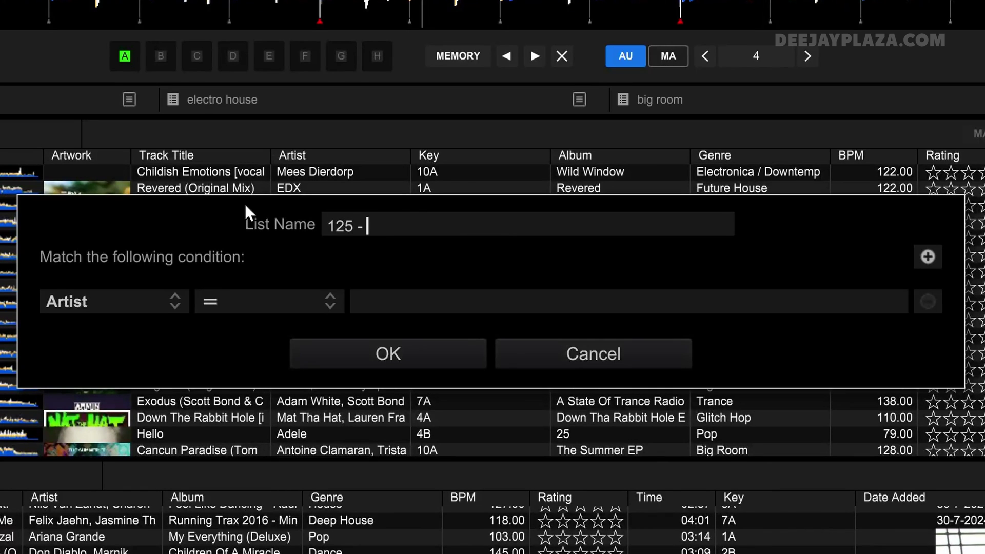
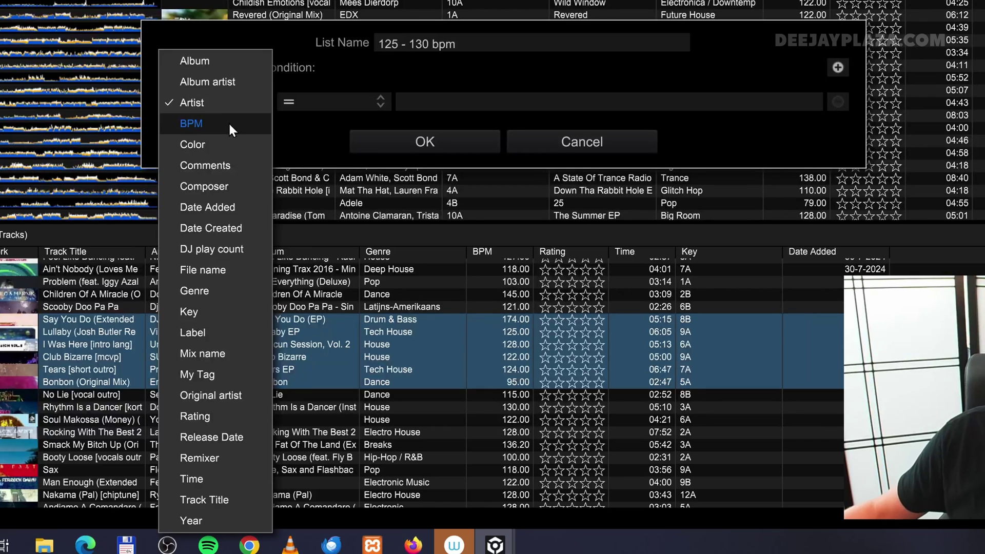
Step: Set the intelligent playlist's condition to BPM is in the range 125 to 130
{"action": "left_click", "coordinate": [229, 122]}
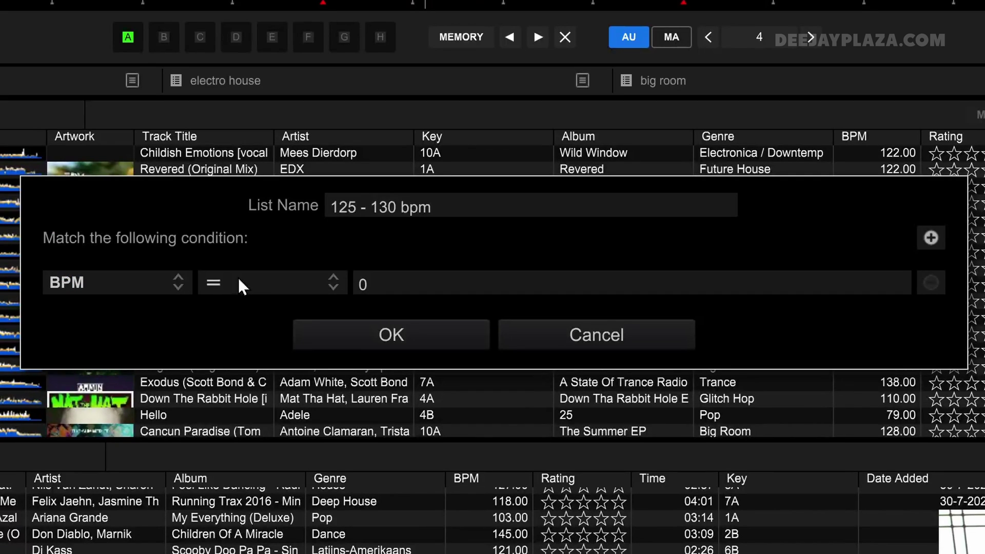
{"action": "left_click", "coordinate": [255, 300]}
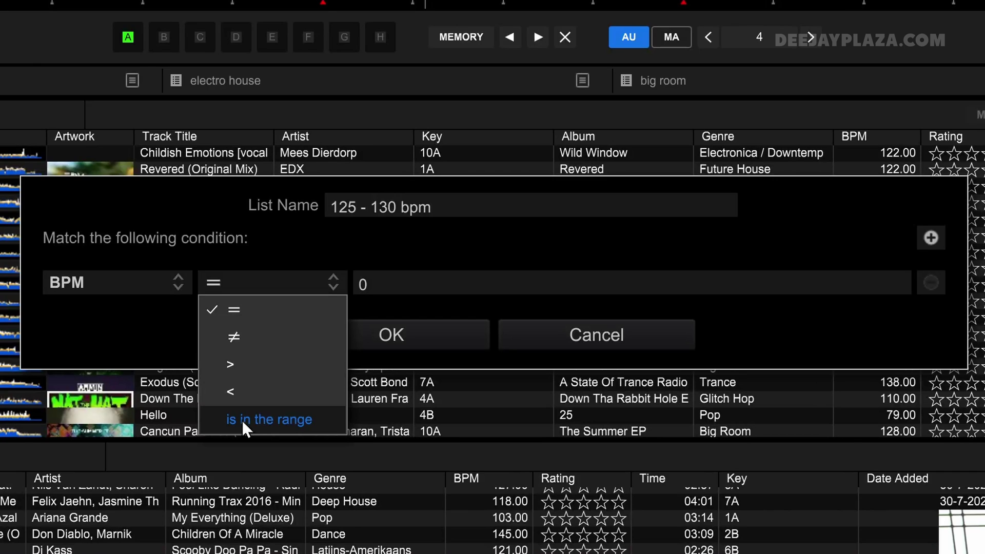
{"action": "left_click", "coordinate": [277, 421]}
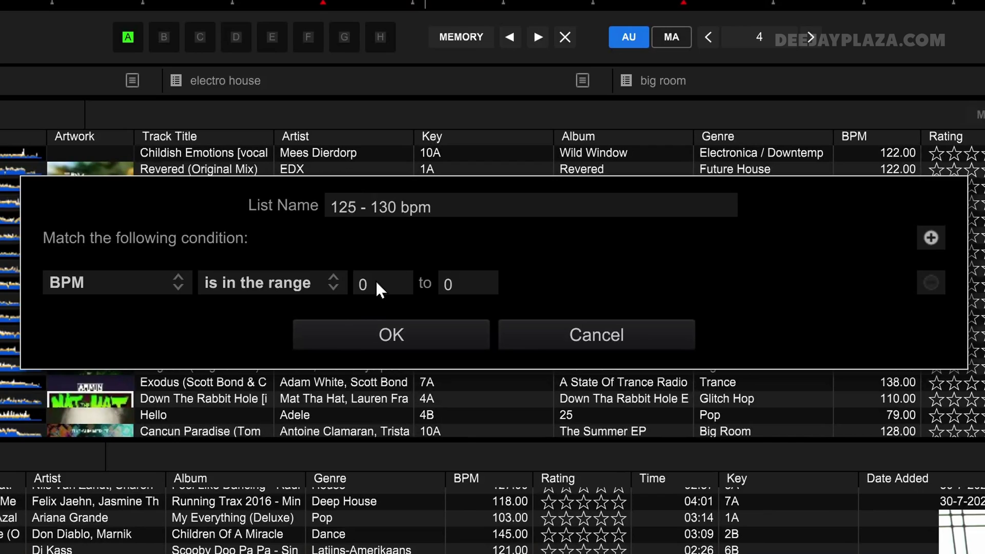
{"action": "type", "text": "125"}
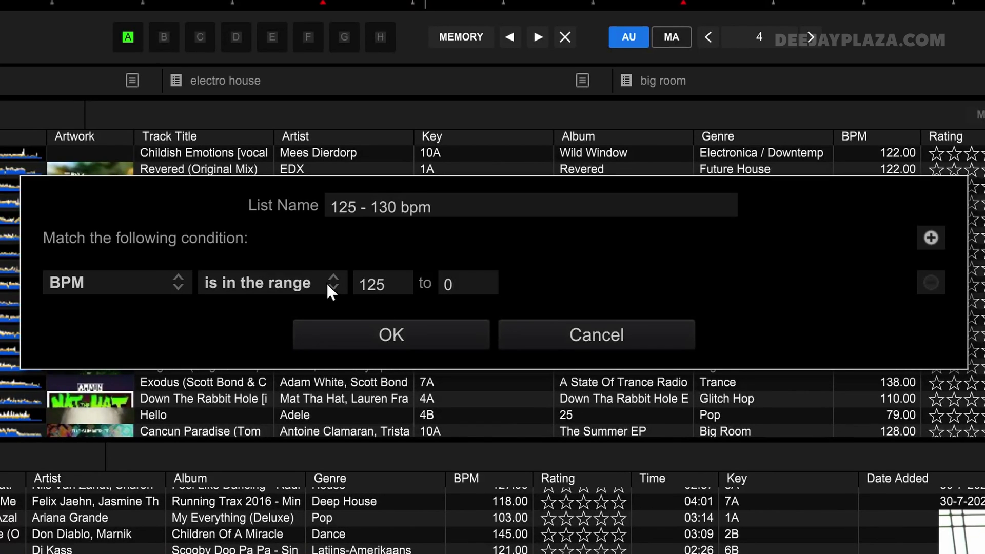
{"action": "key", "text": "Tab"}
{"action": "type", "text": "130"}
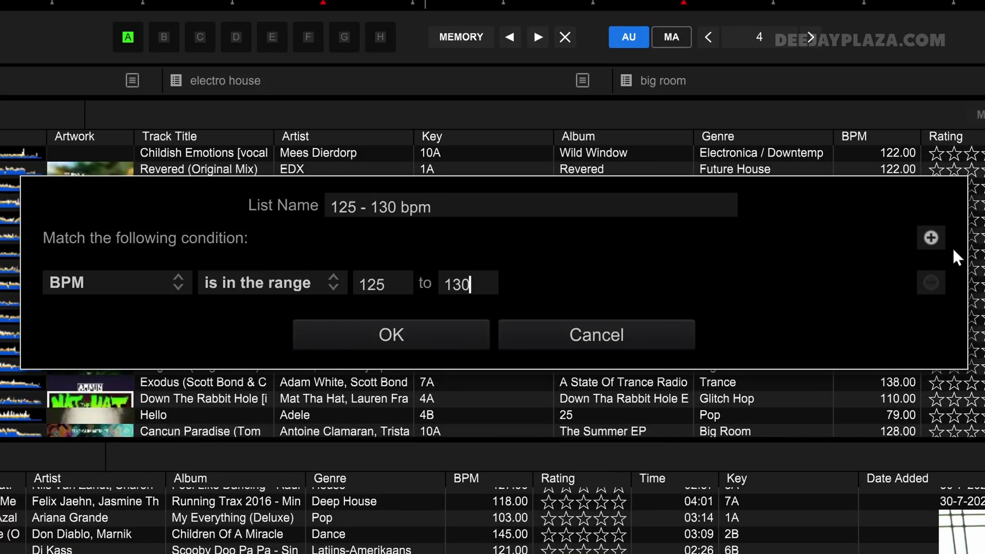
Step: Add a second condition, Genre = Electro House, matching all conditions, and save the intelligent playlist
{"action": "left_click", "coordinate": [931, 238]}
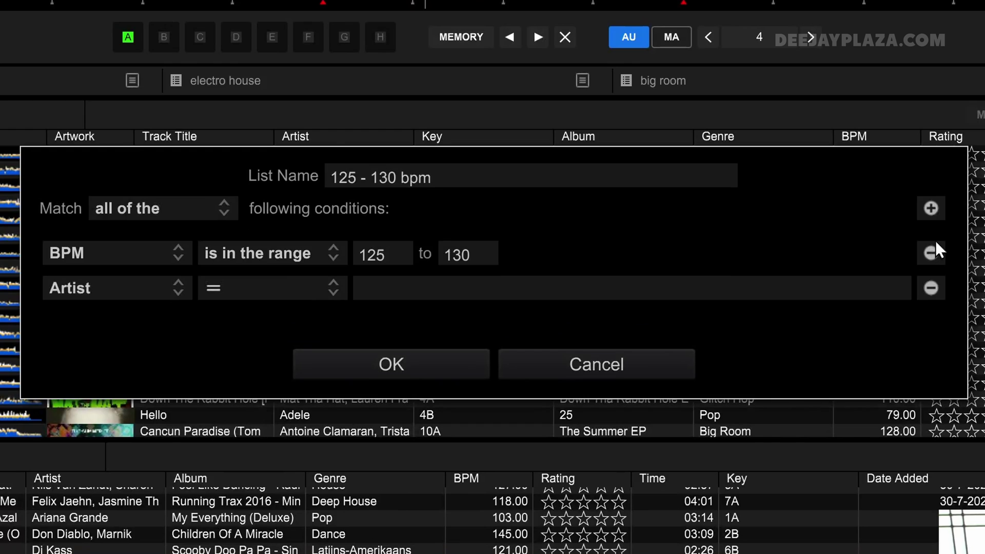
{"action": "left_click", "coordinate": [143, 290]}
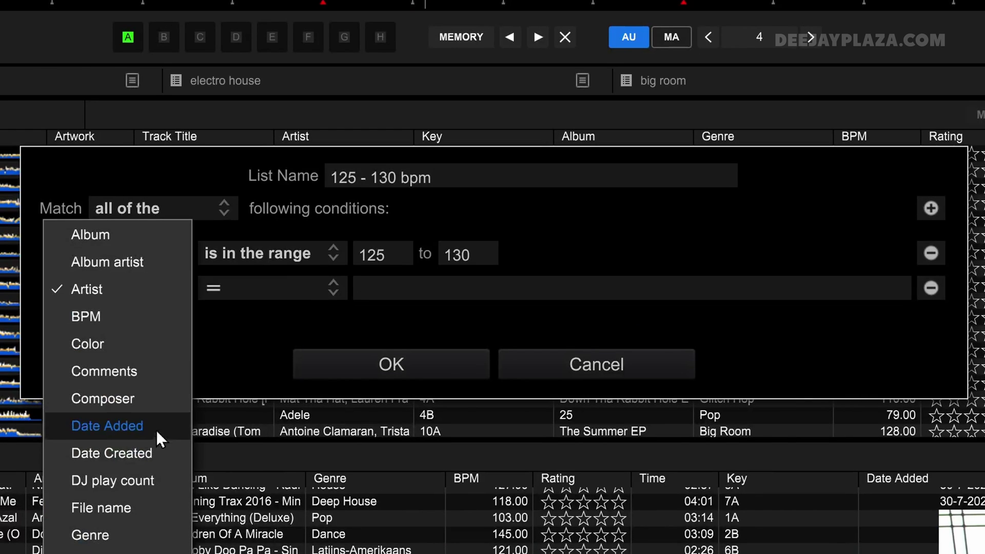
{"action": "left_click", "coordinate": [90, 535]}
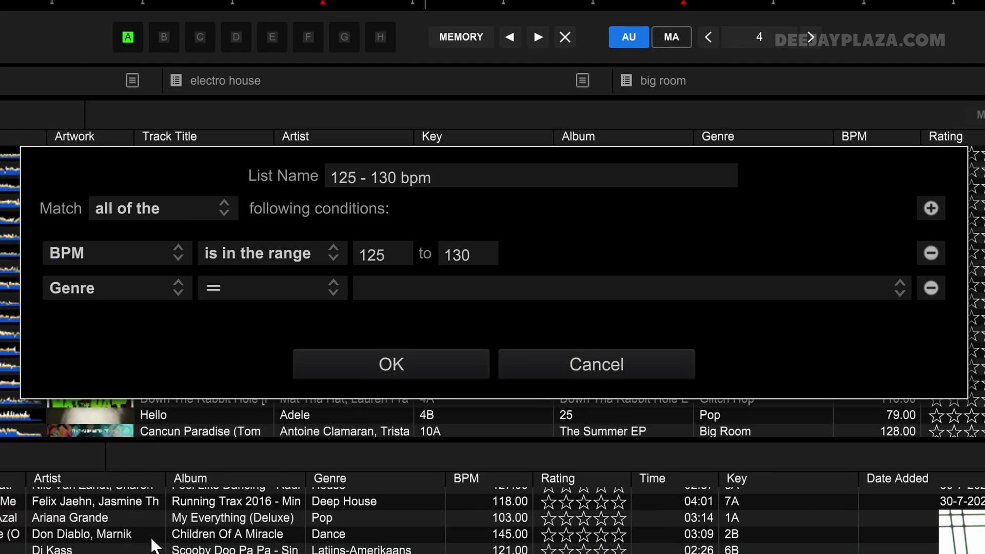
{"action": "left_click", "coordinate": [277, 287]}
{"action": "left_click", "coordinate": [277, 287]}
{"action": "left_click", "coordinate": [898, 283]}
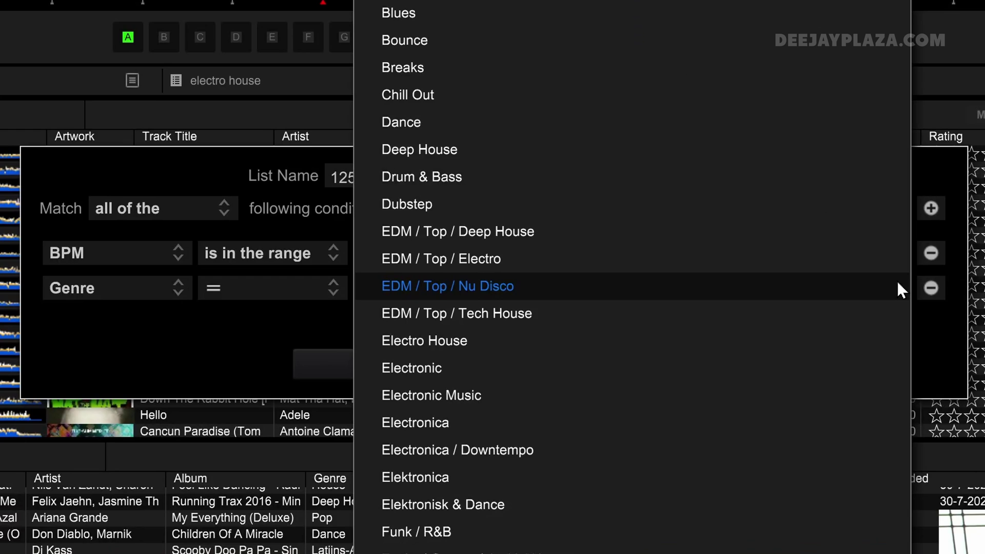
{"action": "left_click", "coordinate": [897, 283]}
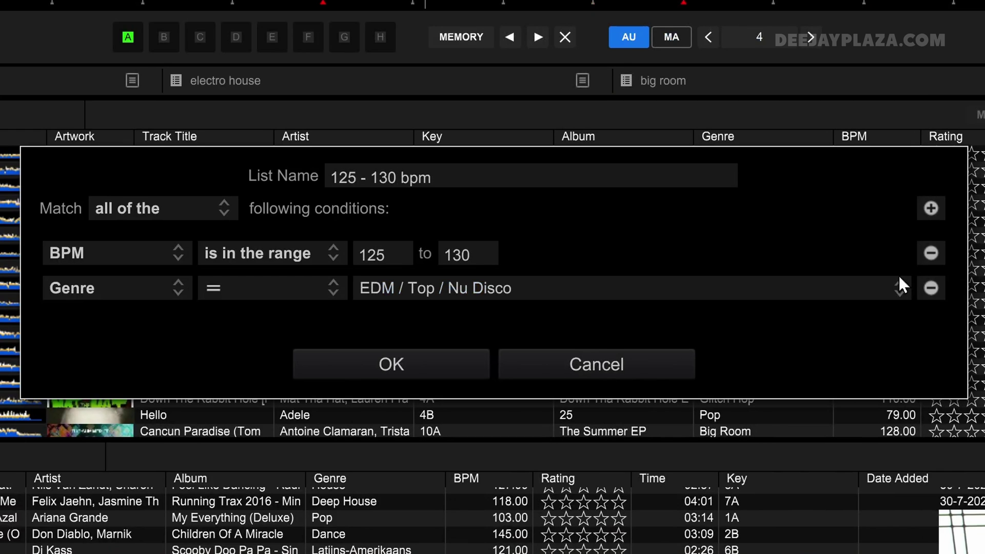
{"action": "left_click", "coordinate": [901, 283]}
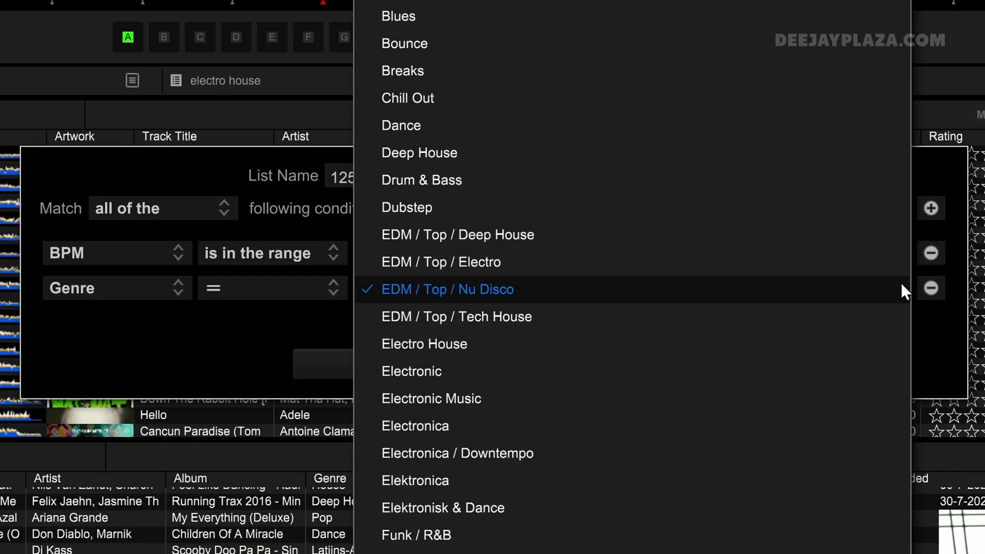
{"action": "left_click", "coordinate": [693, 340]}
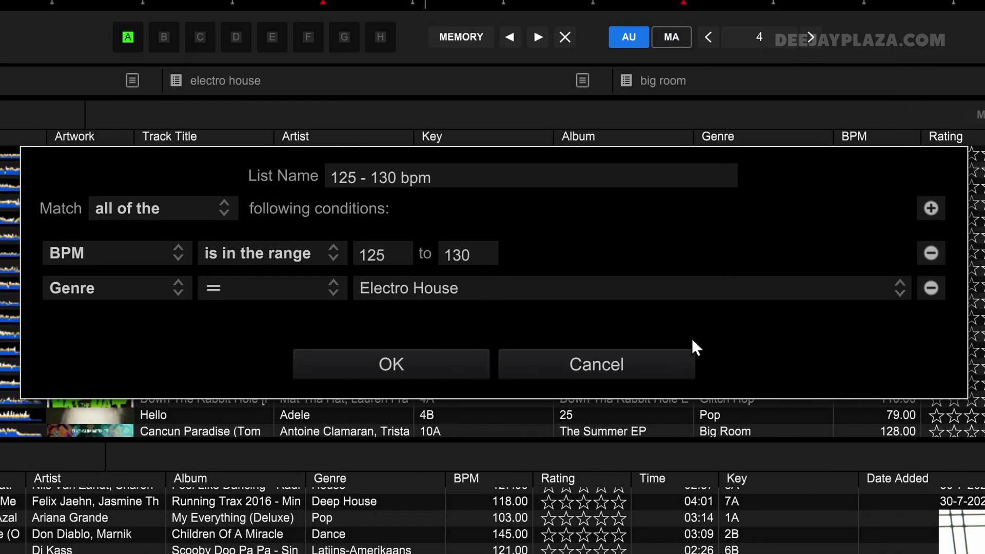
{"action": "left_click", "coordinate": [410, 369]}
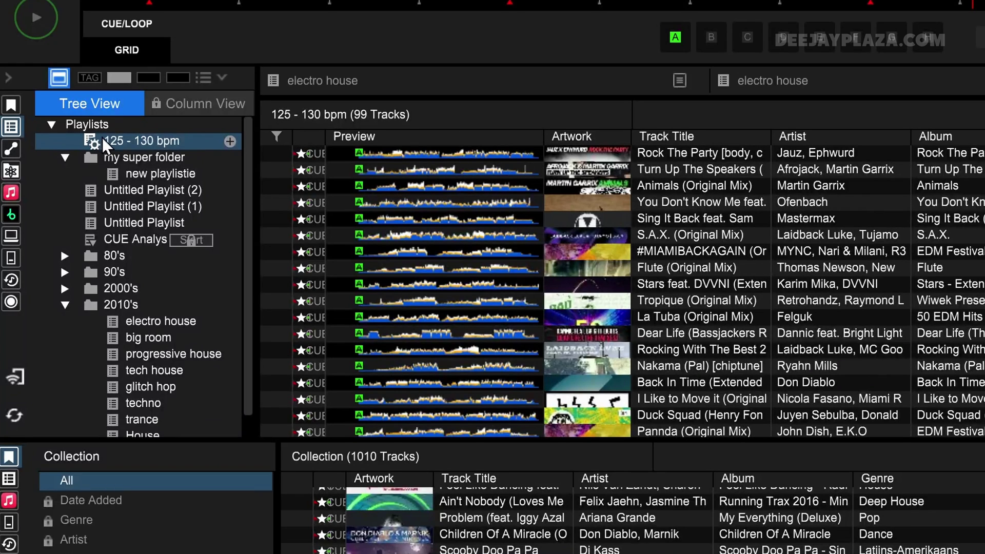
Step: Edit the intelligent playlist "125 - 130 bpm" to remove its Genre condition, save it and look through its tracks
{"action": "right_click", "coordinate": [140, 140]}
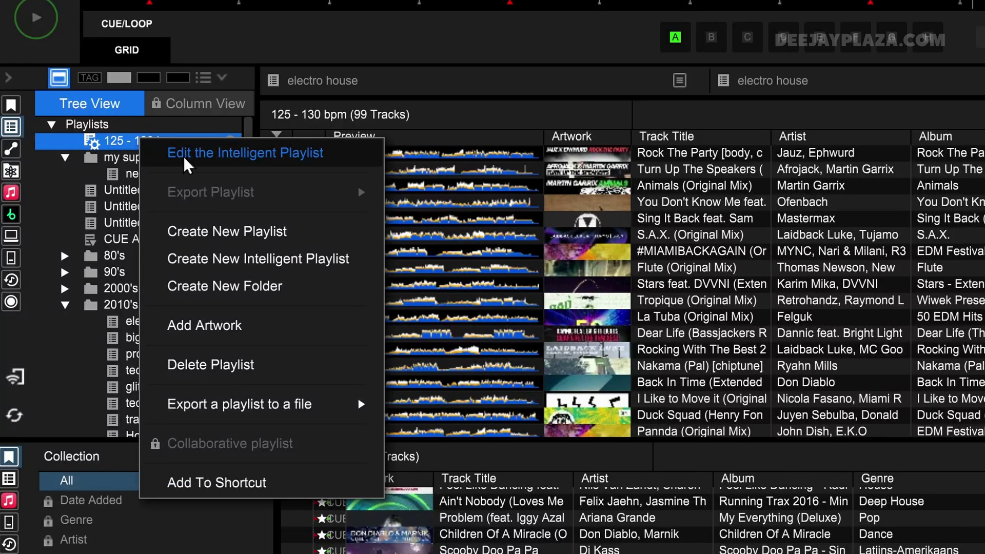
{"action": "left_click", "coordinate": [345, 155]}
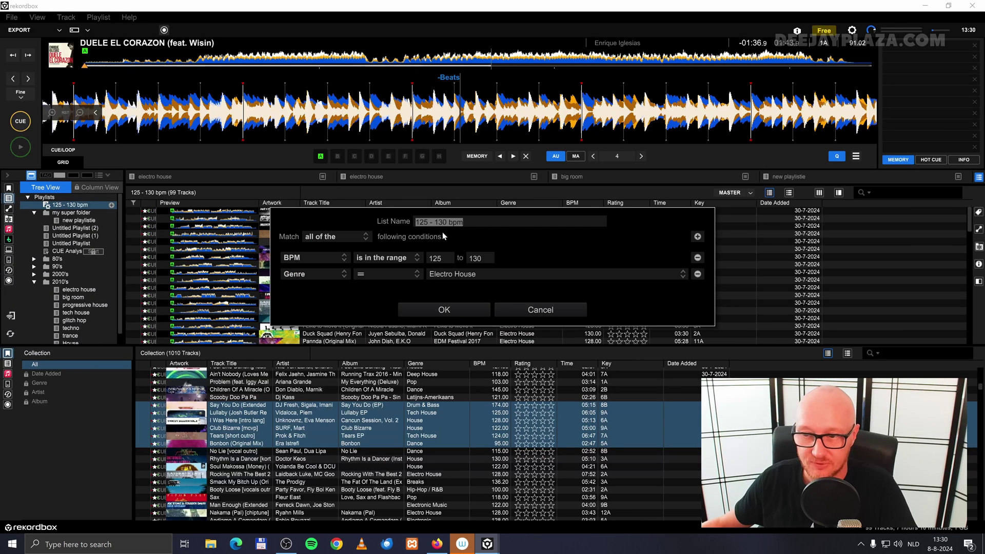
{"action": "left_click", "coordinate": [697, 275]}
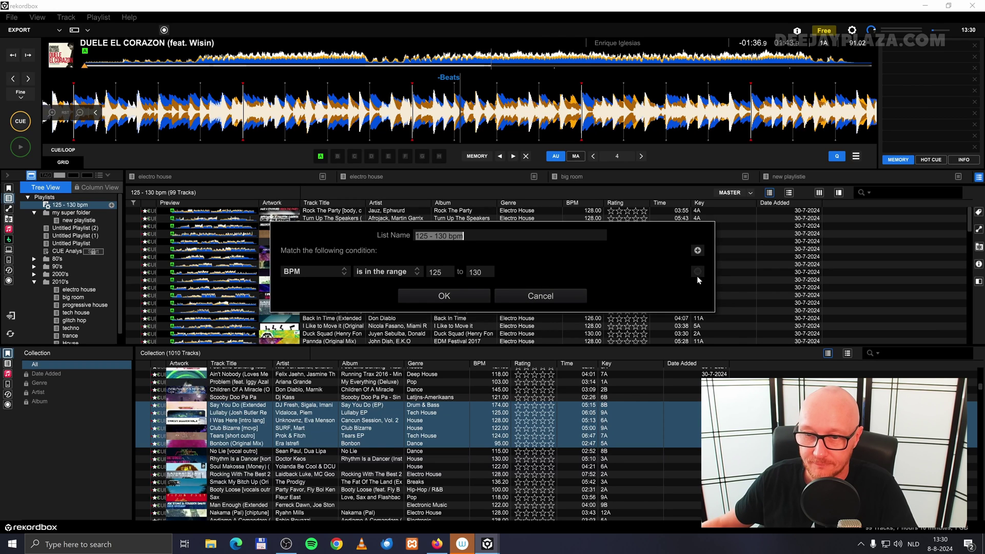
{"action": "left_click", "coordinate": [456, 296]}
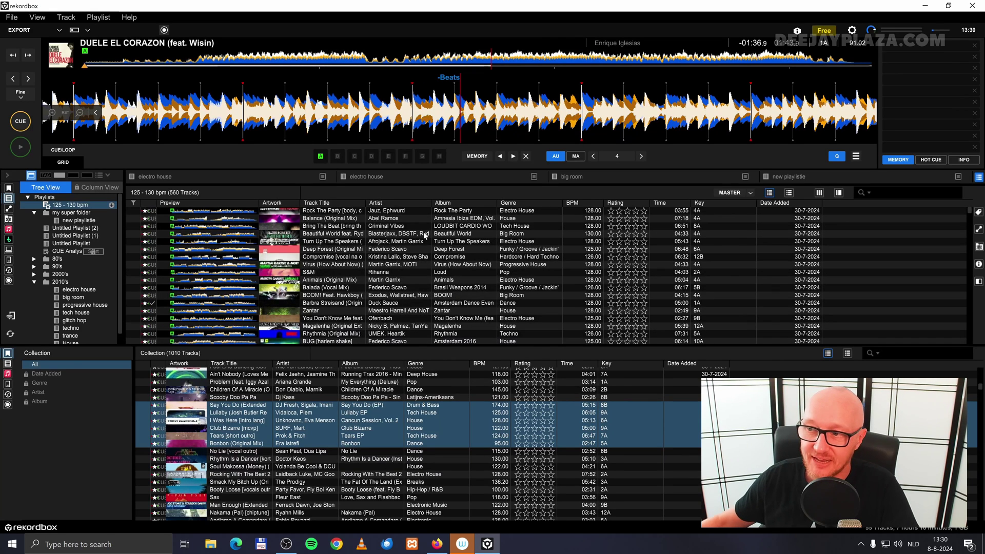
{"action": "scroll", "coordinate": [425, 241], "scroll_direction": "down", "scroll_amount": 8}
{"action": "scroll", "coordinate": [427, 243], "scroll_direction": "down", "scroll_amount": 8}
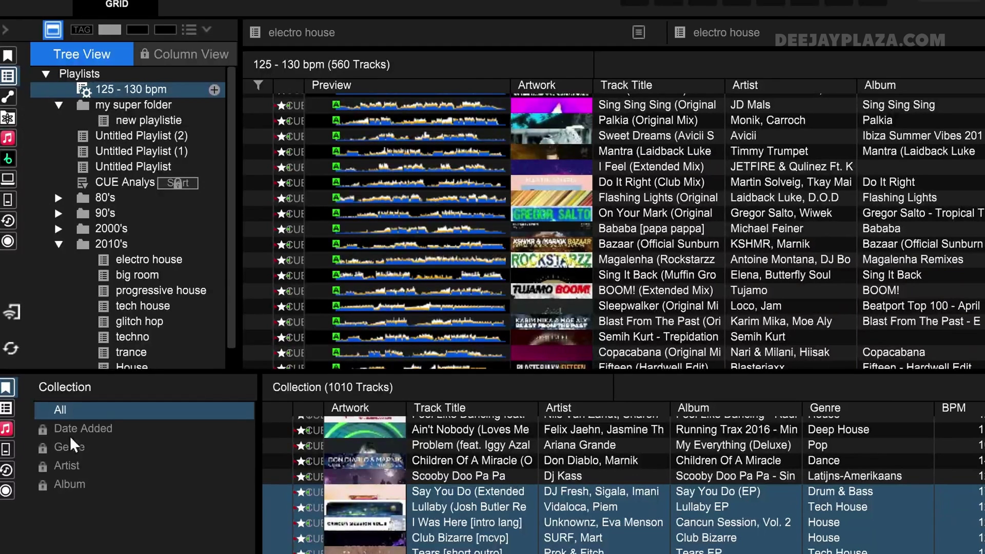
Step: Hide the second browser with the Collection, and open the palette playlists electro house, big room and new playlistie
{"action": "left_click", "coordinate": [52, 32]}
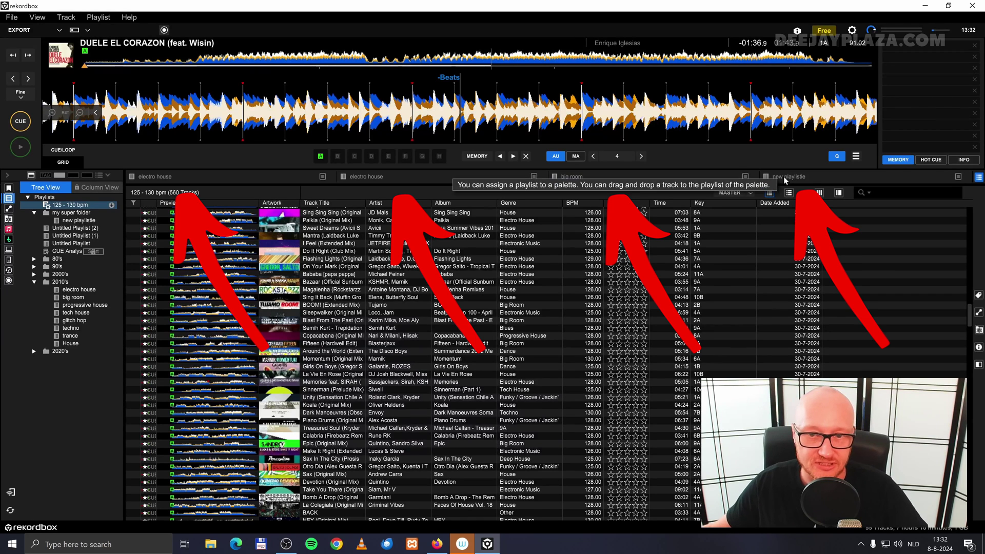
{"action": "left_click", "coordinate": [304, 185]}
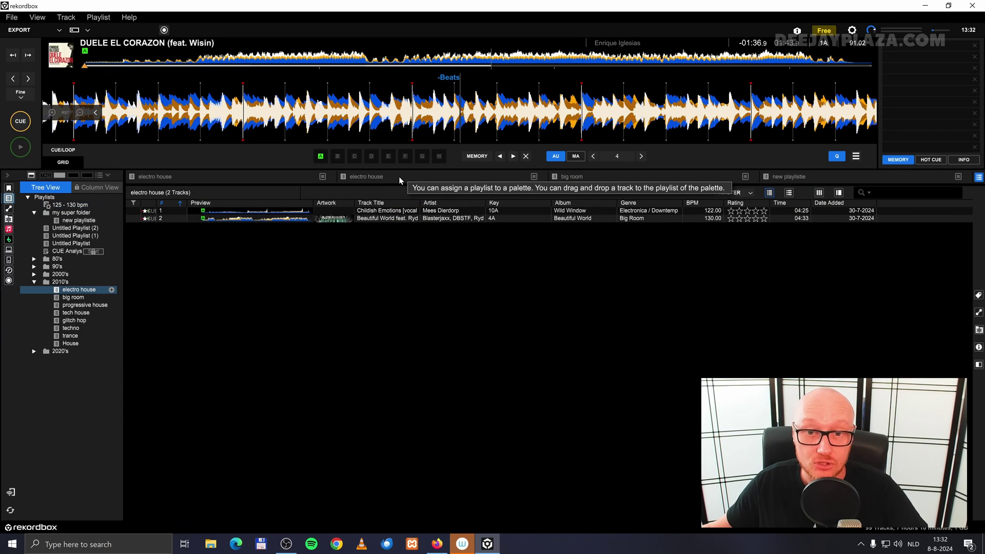
{"action": "left_click", "coordinate": [642, 180]}
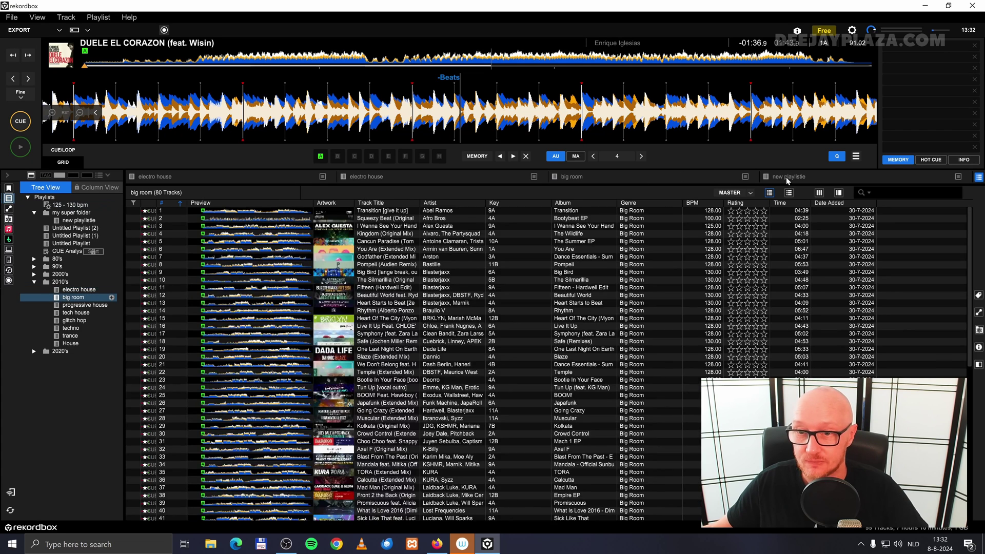
{"action": "left_click", "coordinate": [786, 177]}
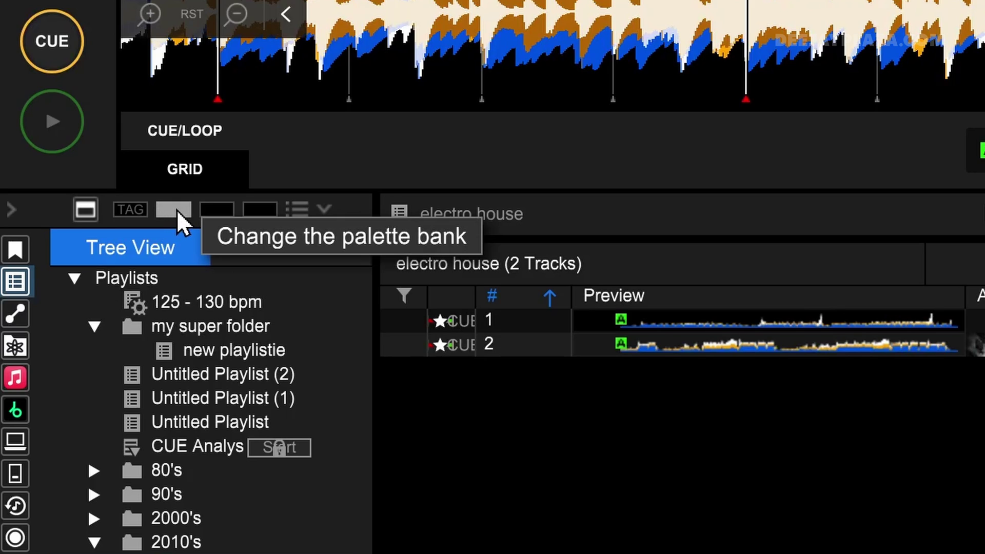
Step: Switch to the second and finally the third palette bank, and turn the palette display off and on again
{"action": "left_click", "coordinate": [216, 209]}
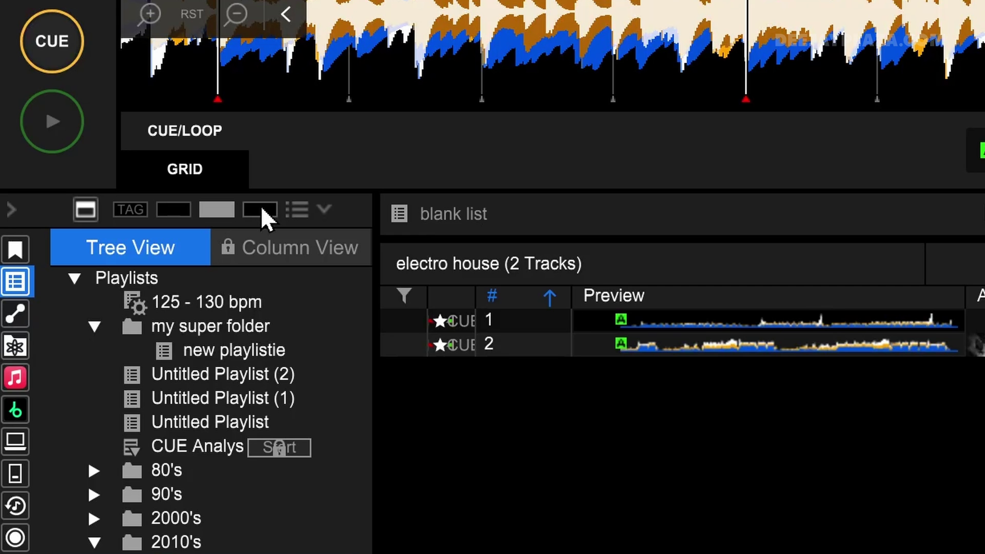
{"action": "left_click", "coordinate": [261, 205]}
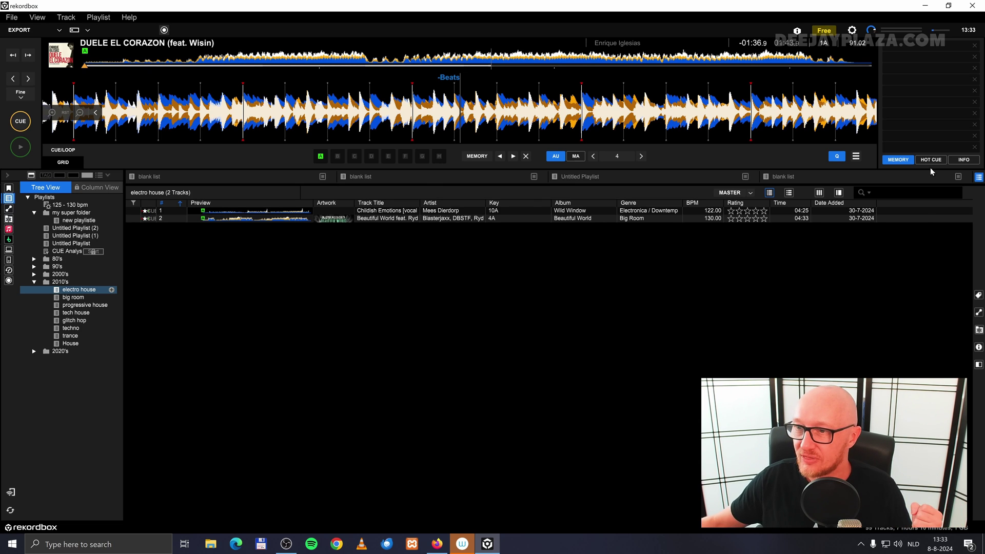
{"action": "left_click", "coordinate": [980, 179]}
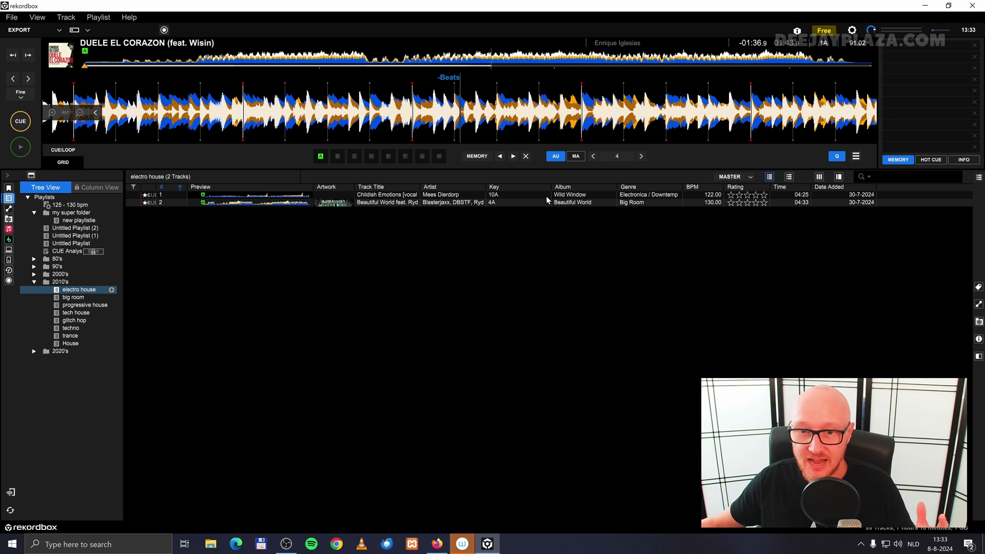
{"action": "left_click", "coordinate": [979, 179]}
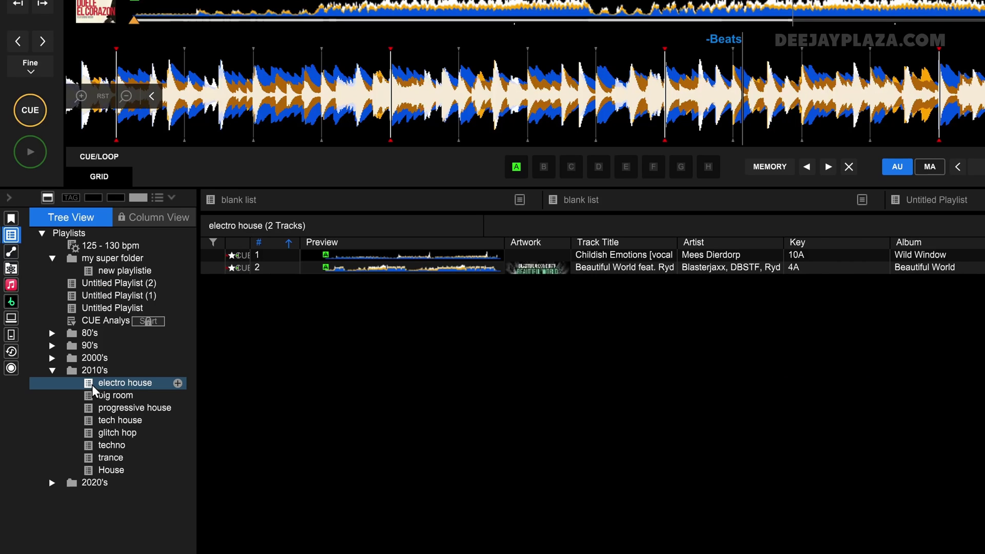
Step: Assign electro house to the first slot and big room to the second slot of the palette, and open big room
{"action": "left_click_drag", "start_coordinate": [110, 385], "coordinate": [363, 205]}
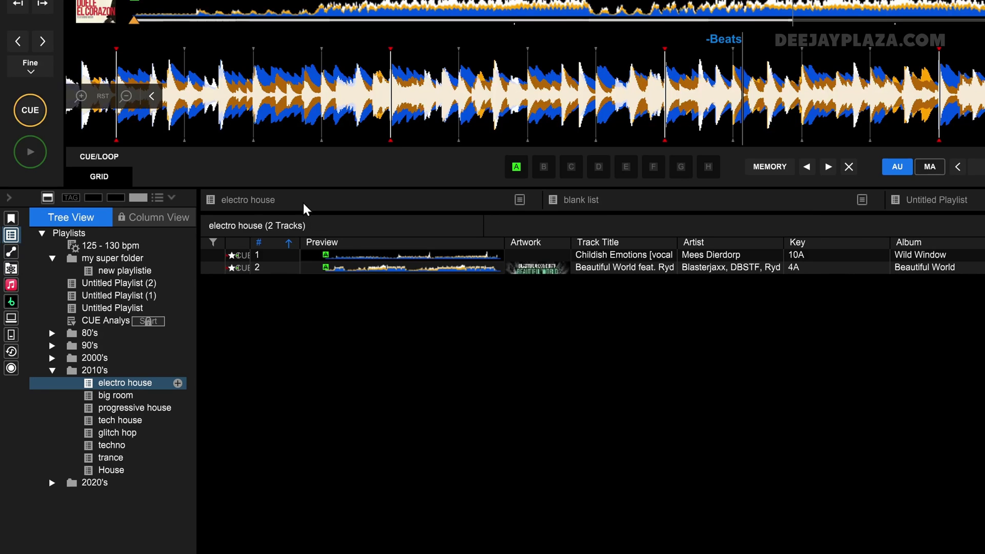
{"action": "left_click_drag", "start_coordinate": [113, 395], "coordinate": [621, 203]}
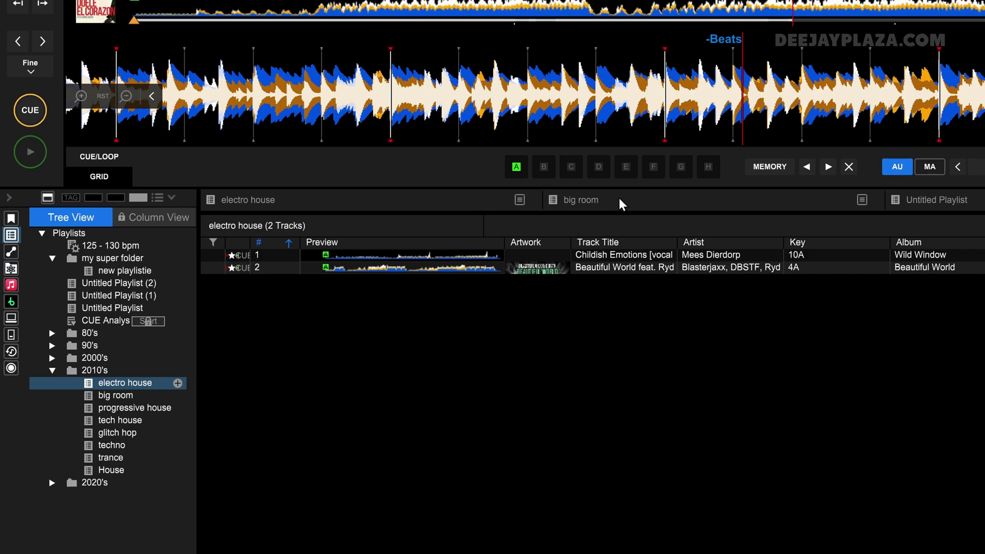
{"action": "left_click", "coordinate": [589, 203]}
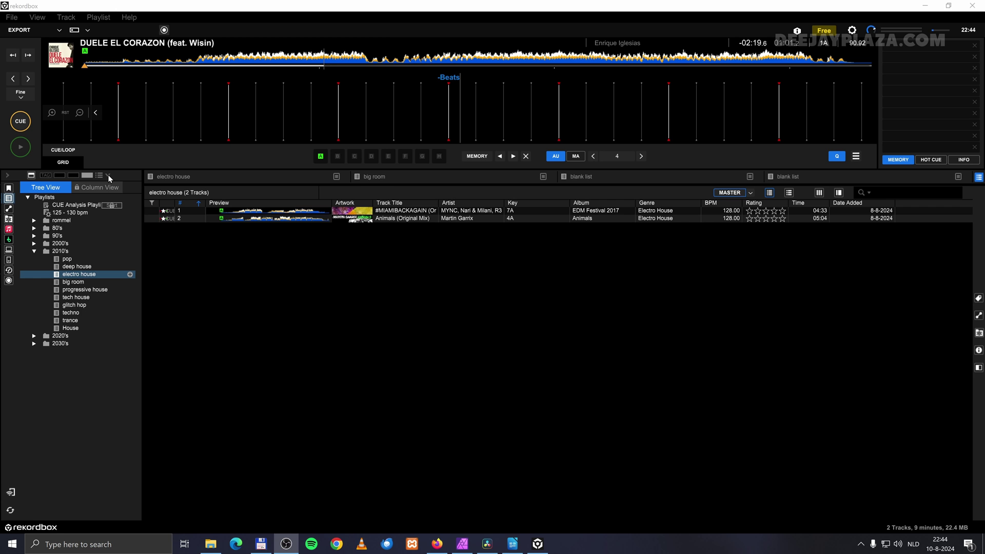
Step: Expand the palette to show the tracks of its playlists, and view the first and second palette banks
{"action": "left_click", "coordinate": [304, 108]}
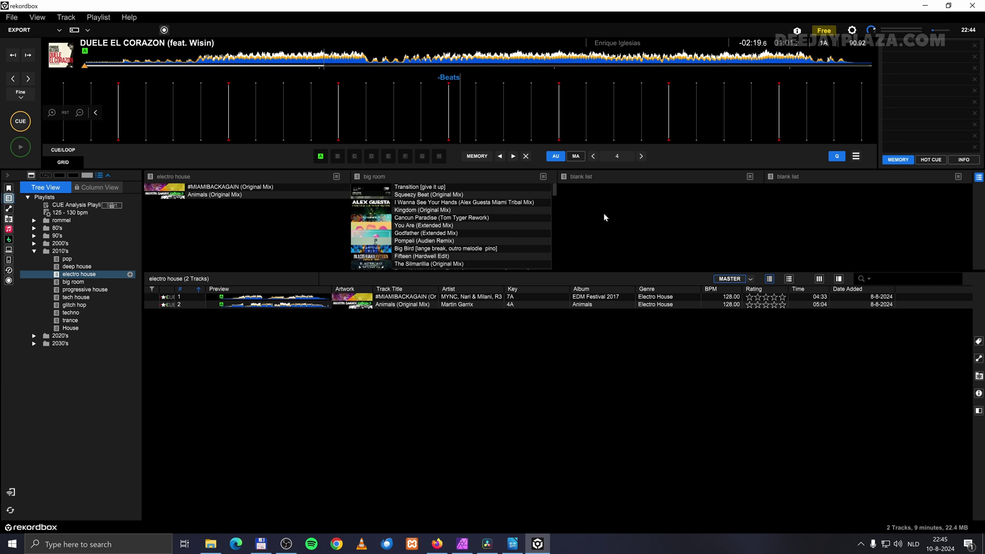
{"action": "left_click", "coordinate": [59, 174]}
{"action": "left_click", "coordinate": [71, 175]}
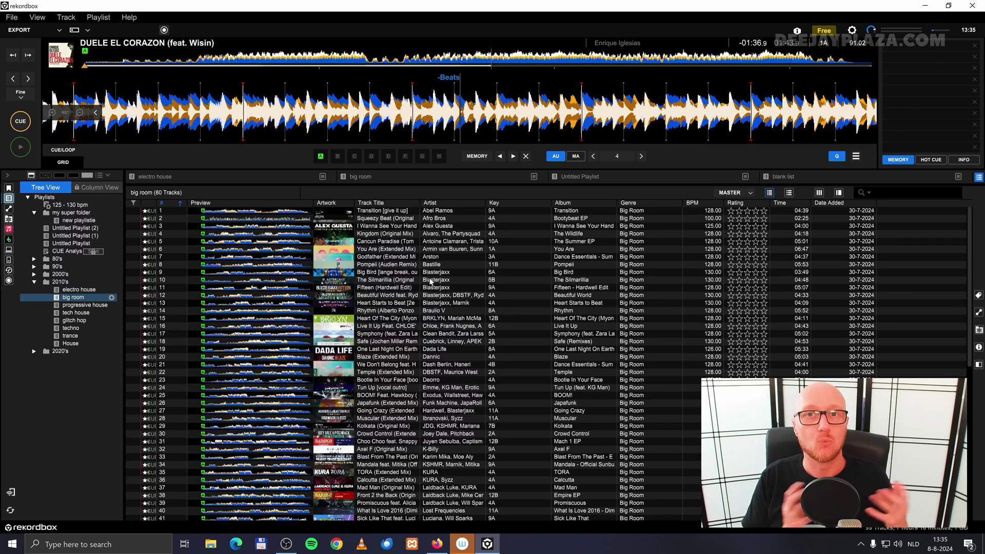